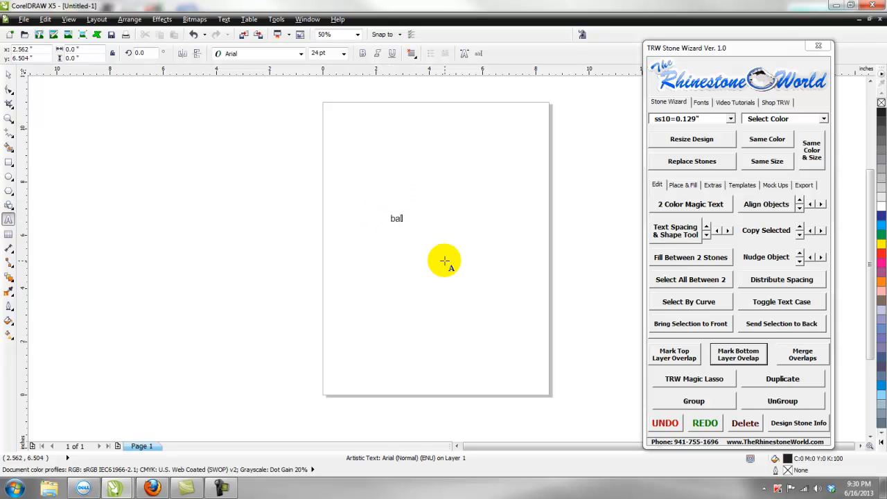
- Finish the "baseball" text, enlarge it proportionally to about 7.4 inches wide, and move it to fit within the page width
{"action": "key", "text": "Escape"}
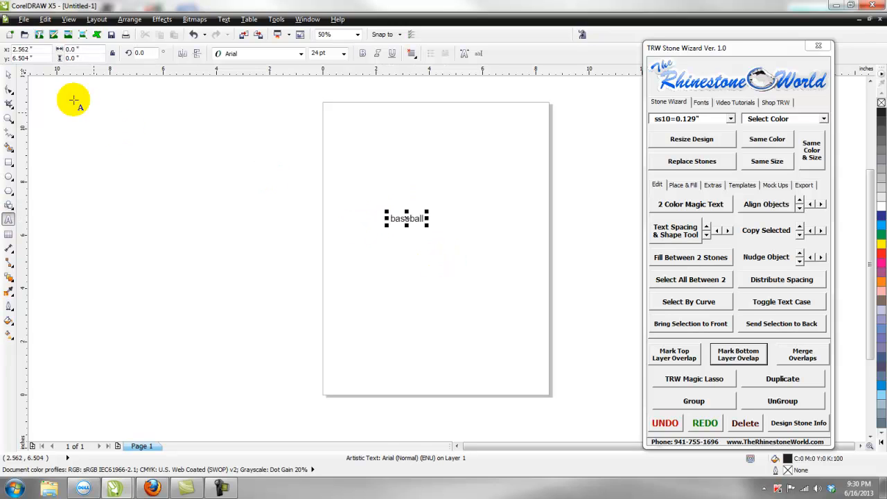
{"action": "left_click", "coordinate": [428, 223]}
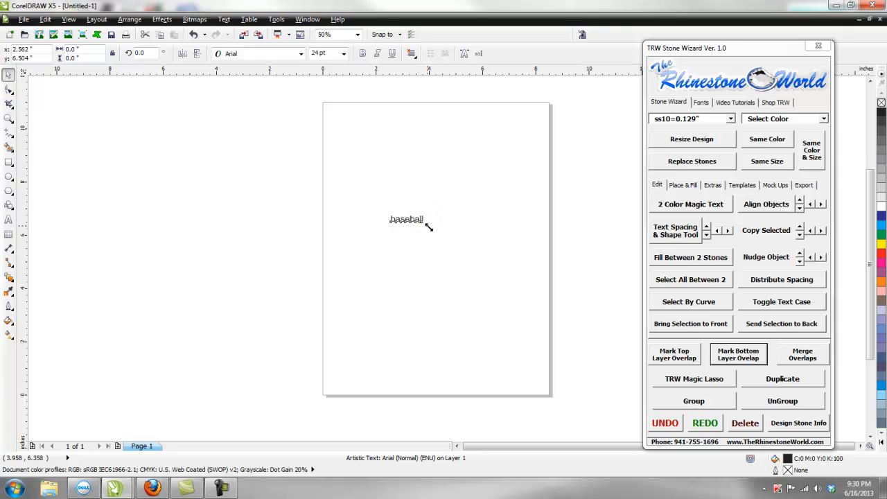
{"action": "left_click_drag", "start_coordinate": [428, 227], "coordinate": [576, 307]}
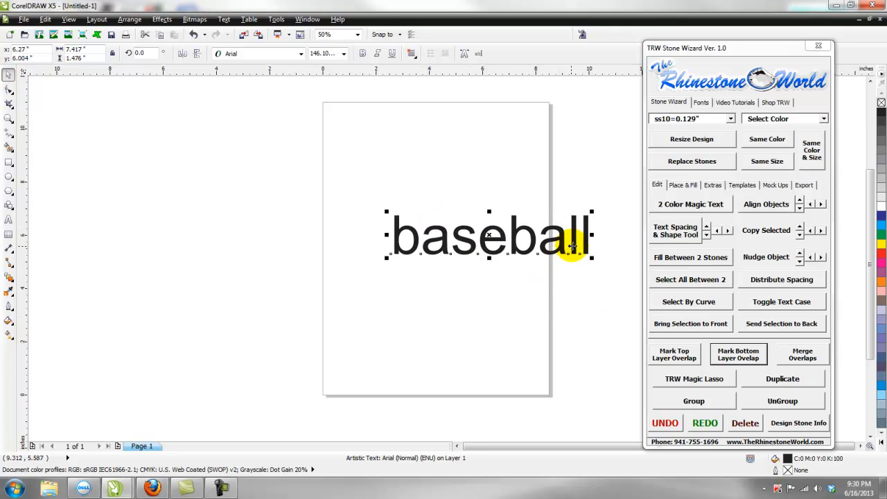
{"action": "left_click_drag", "start_coordinate": [572, 246], "coordinate": [511, 233]}
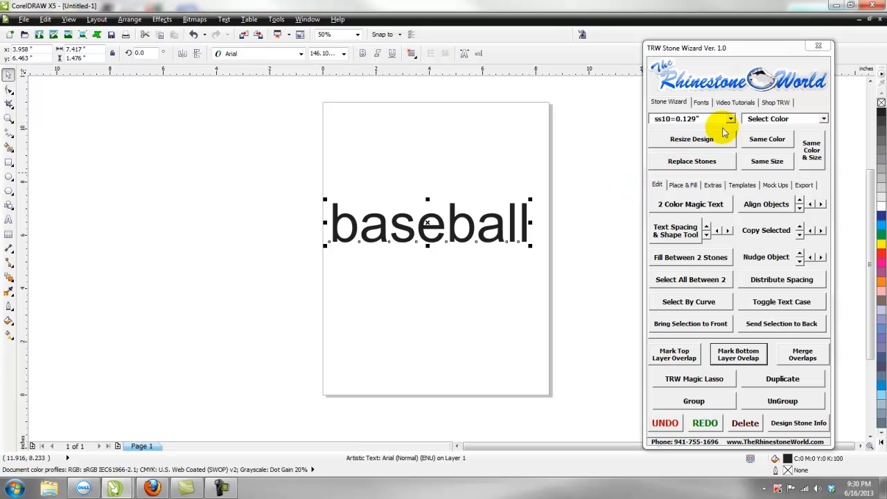
- Apply the TRW Rounded 2 Color RFF rhinestone font to the "baseball" text
{"action": "left_click", "coordinate": [701, 102]}
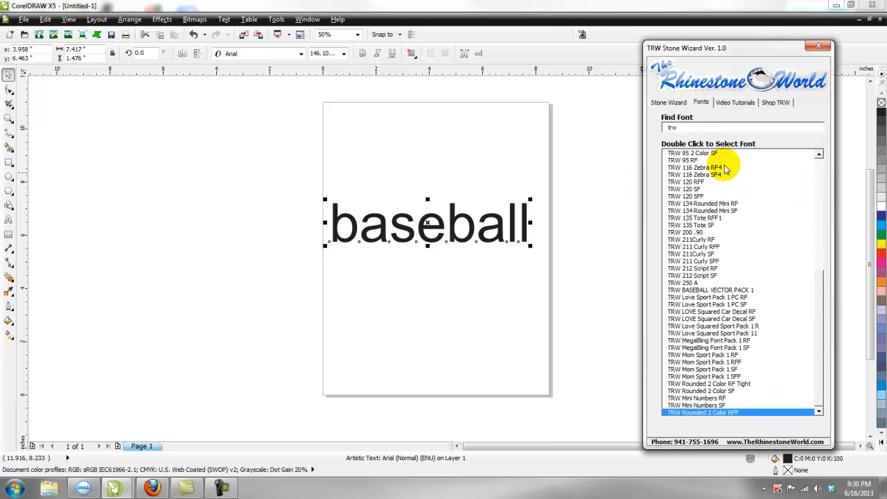
{"action": "double_click", "coordinate": [714, 412]}
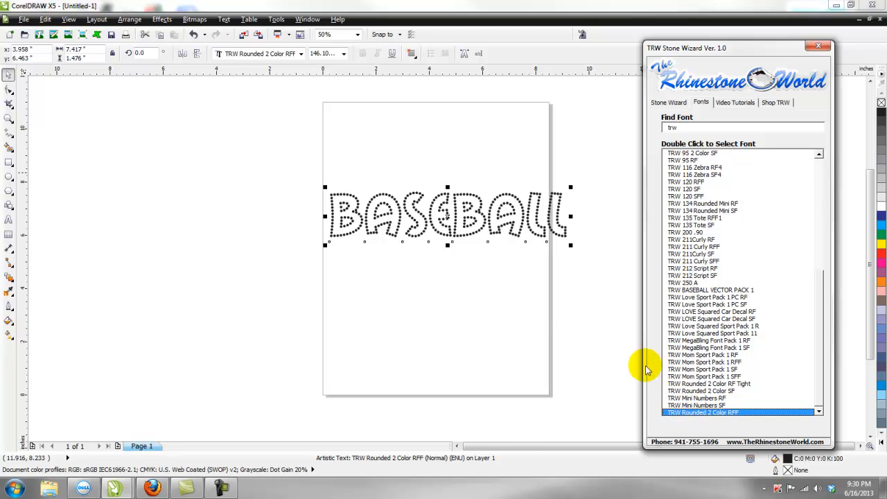
{"action": "left_click", "coordinate": [537, 222]}
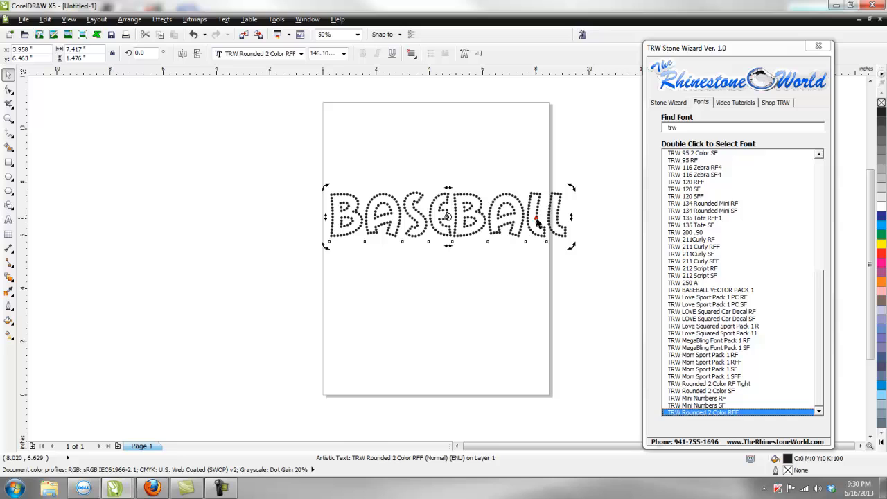
- Tighten the rhinestone text's letter spacing with the Stone Wizard until neighbouring letters touch
{"action": "left_click", "coordinate": [667, 102]}
{"action": "left_click", "coordinate": [532, 205]}
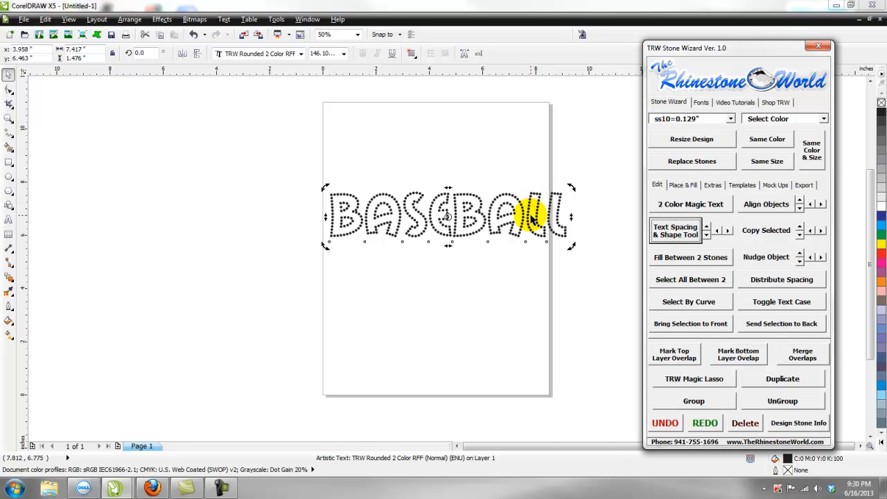
{"action": "scroll", "coordinate": [533, 215], "scroll_direction": "up", "scroll_amount": 2}
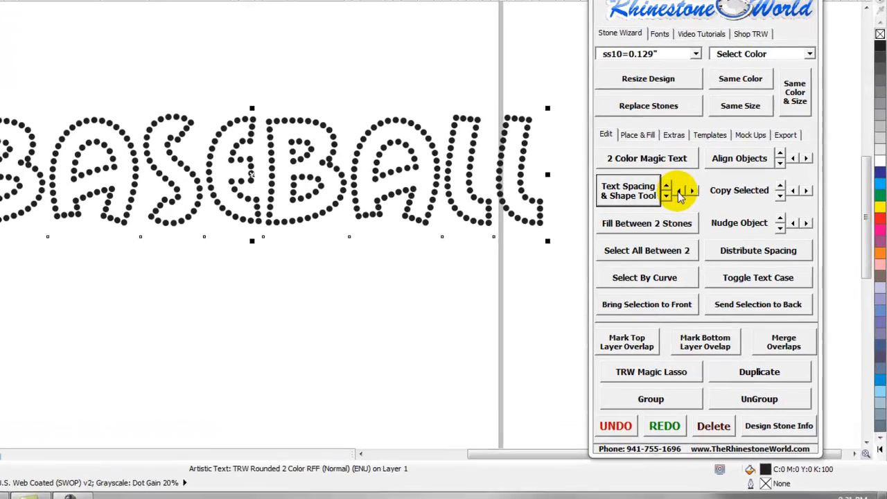
{"action": "left_click", "coordinate": [679, 192]}
{"action": "left_click", "coordinate": [679, 192]}
{"action": "left_click", "coordinate": [679, 192]}
{"action": "left_click", "coordinate": [679, 192]}
{"action": "left_click", "coordinate": [679, 192]}
{"action": "left_click", "coordinate": [679, 192]}
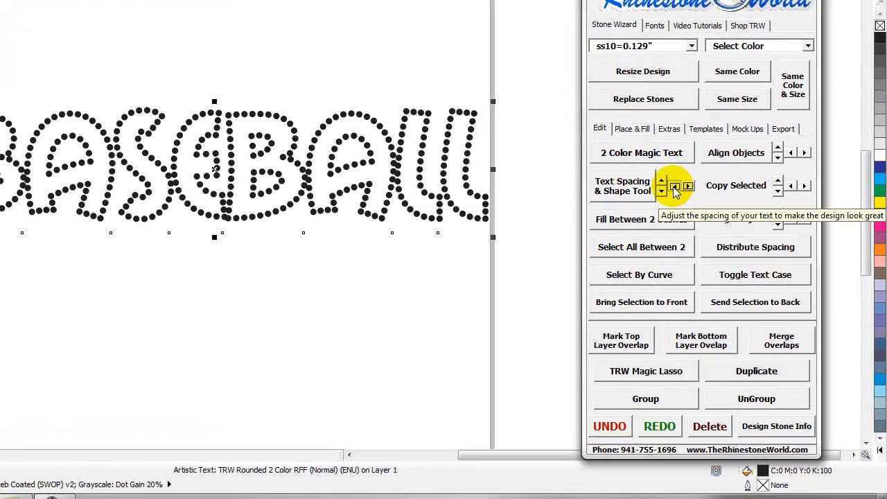
{"action": "left_click", "coordinate": [676, 187]}
{"action": "left_click", "coordinate": [675, 187]}
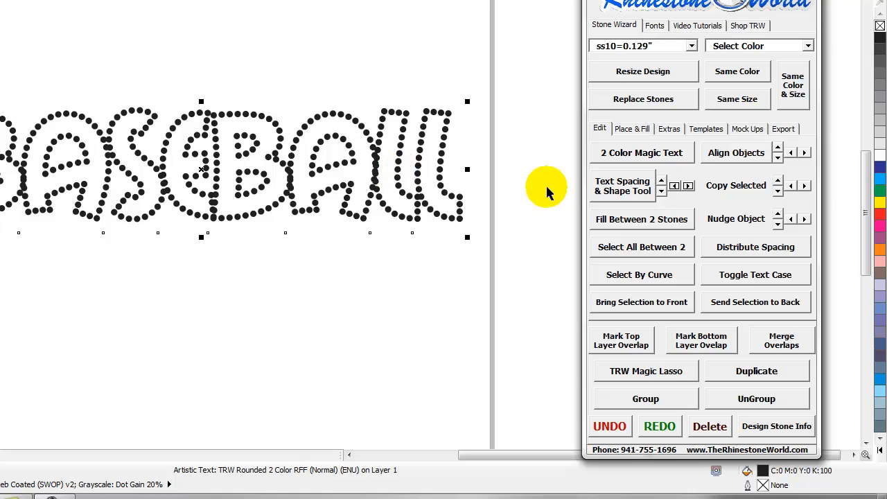
{"action": "left_click", "coordinate": [674, 186]}
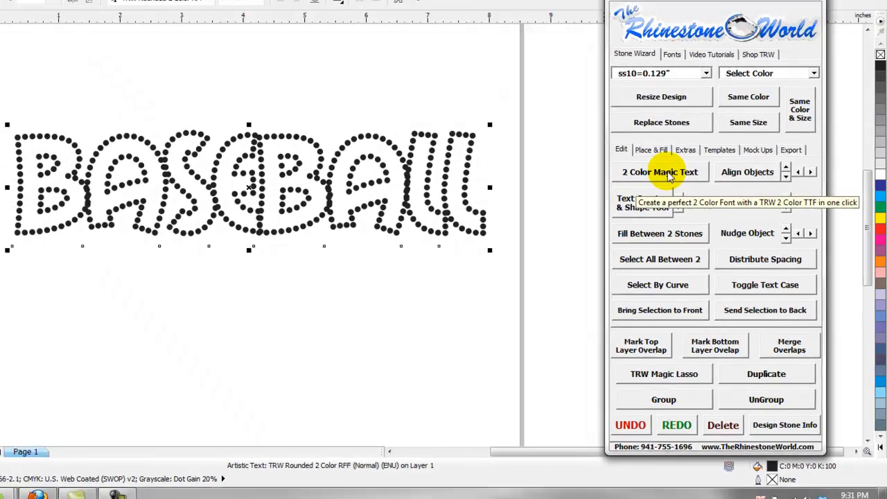
- Turn the text into two colors with 2 Color Magic Text, then tighten its letter spacing so adjacent letters overlap
{"action": "left_click", "coordinate": [650, 156]}
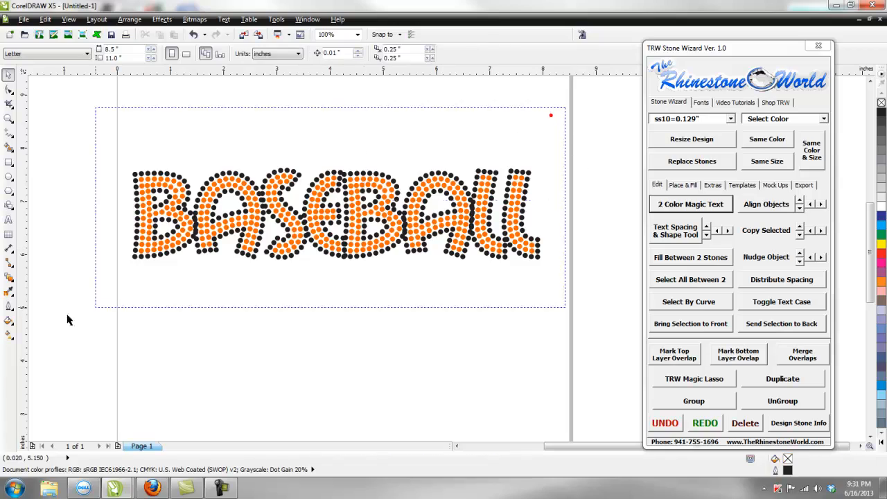
{"action": "left_click", "coordinate": [406, 207]}
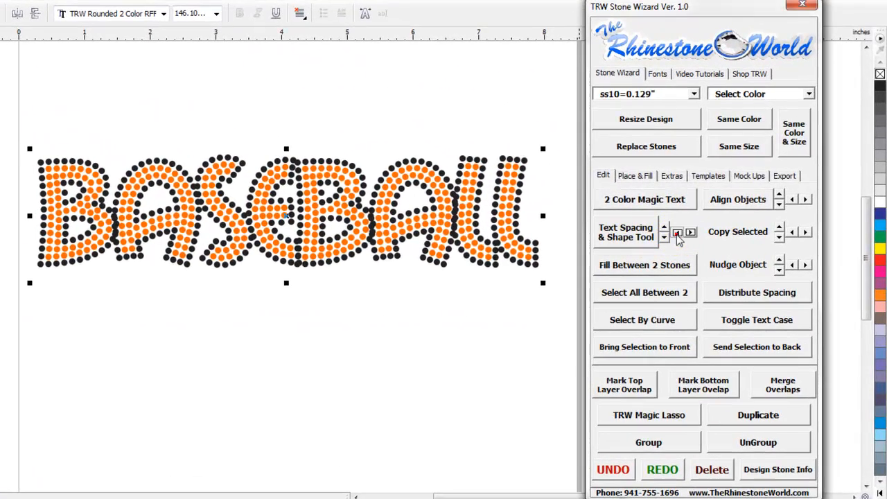
{"action": "left_click", "coordinate": [684, 231]}
{"action": "left_click", "coordinate": [677, 233]}
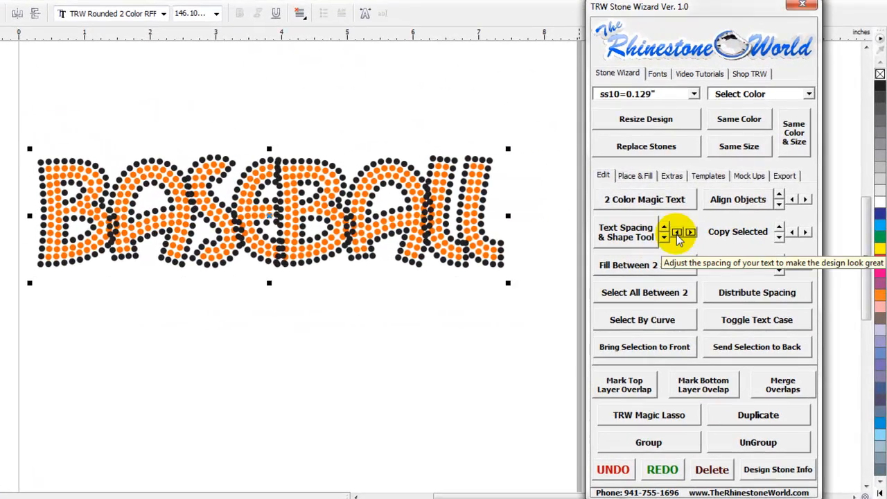
{"action": "left_click", "coordinate": [676, 233]}
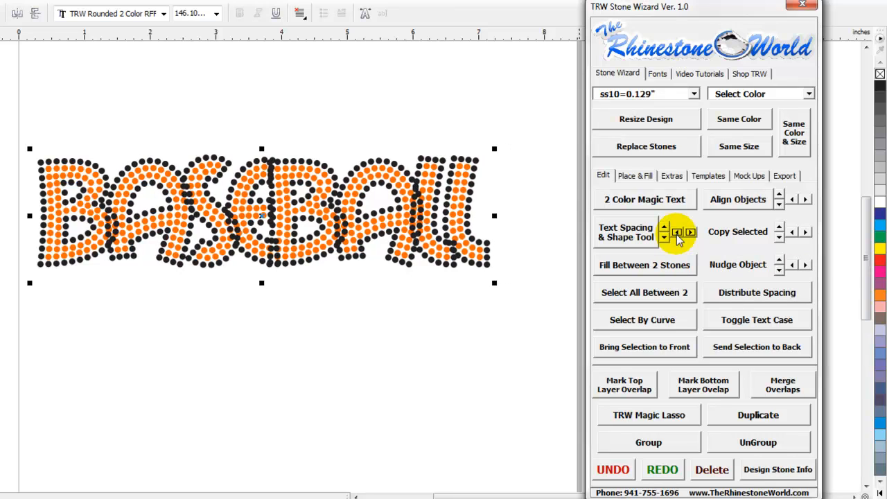
{"action": "left_click", "coordinate": [691, 233]}
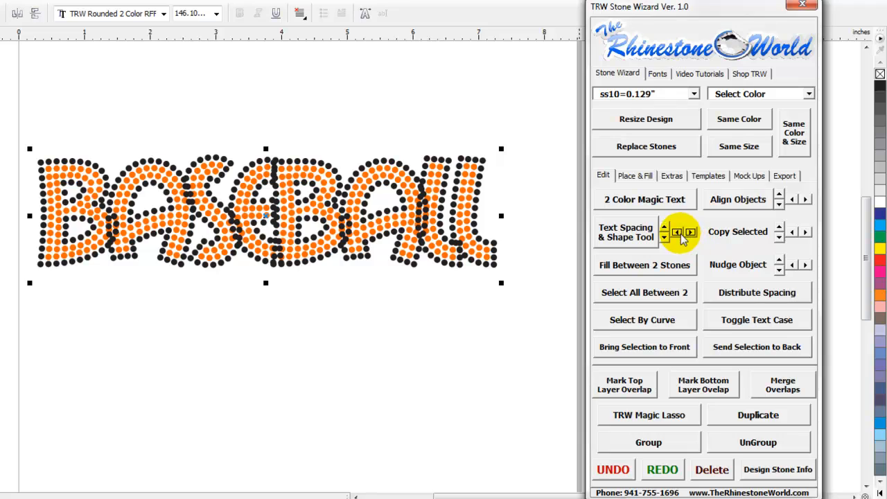
{"action": "left_click", "coordinate": [535, 233]}
- Select both text layers and resize the design for ss10 = 0.129" stones
{"action": "left_click", "coordinate": [437, 212]}
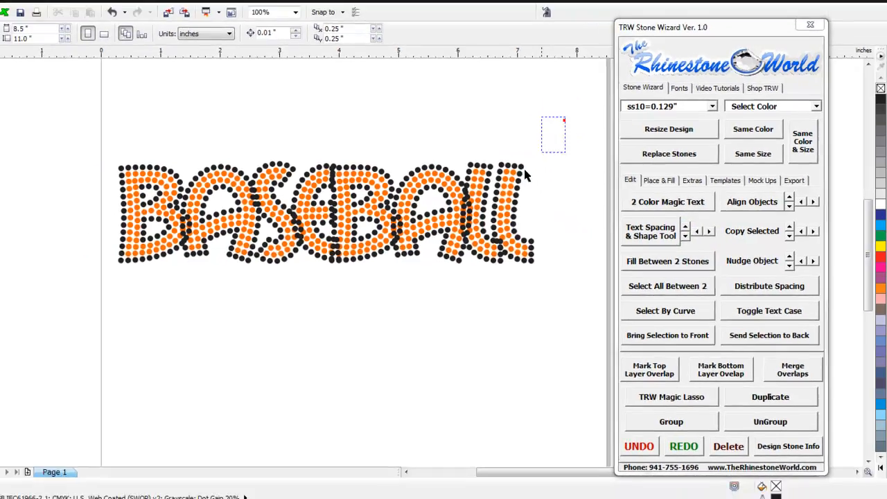
{"action": "left_click", "coordinate": [623, 118]}
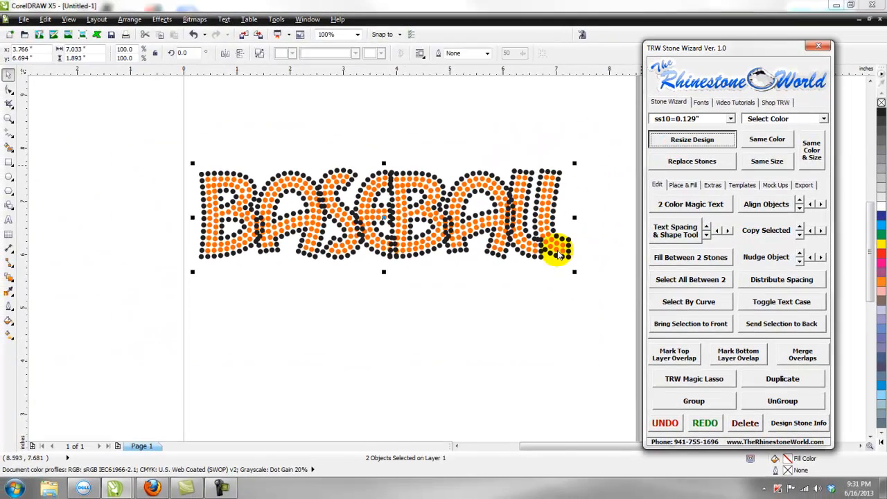
{"action": "left_click", "coordinate": [481, 323]}
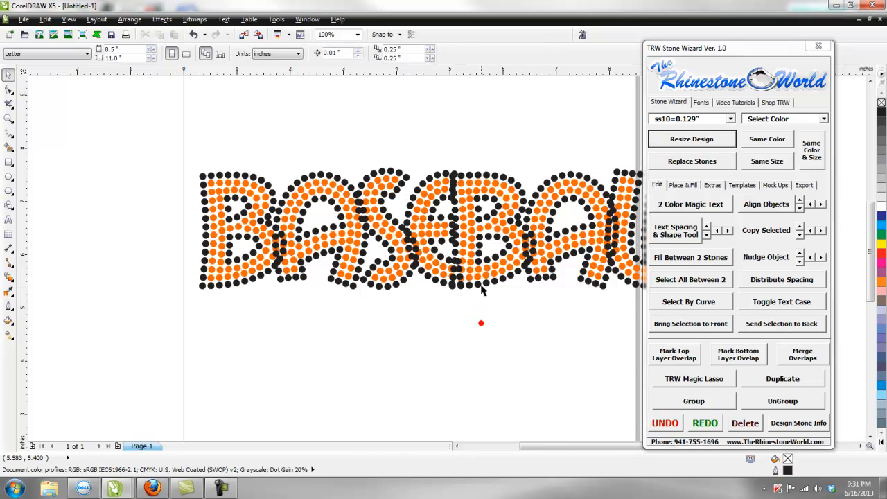
- Select all stones of the resized lettering and mark the bottom layer overlaps
{"action": "scroll", "coordinate": [478, 291], "scroll_direction": "down", "scroll_amount": 2}
{"action": "left_click_drag", "start_coordinate": [271, 182], "coordinate": [592, 324]}
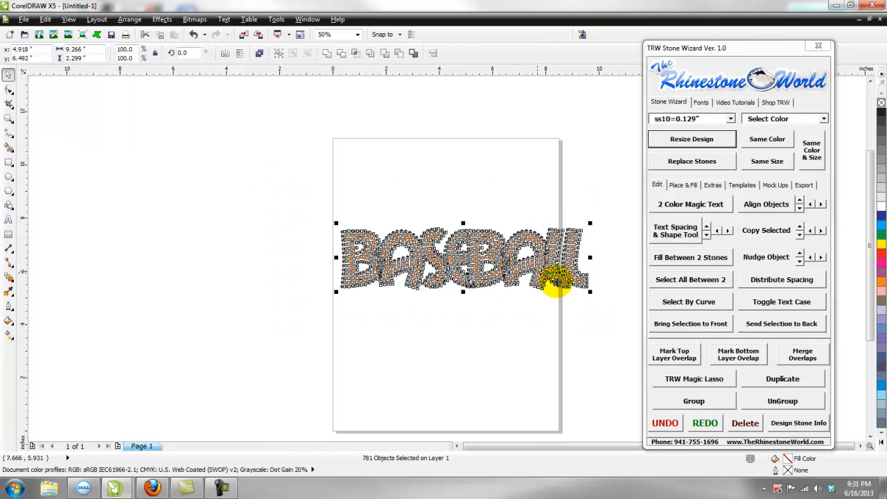
{"action": "left_click", "coordinate": [737, 356]}
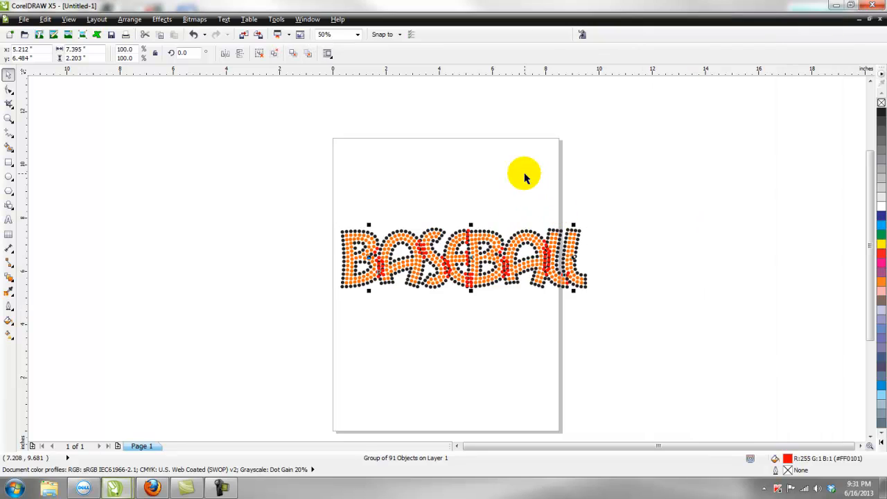
- Reopen the Stone Wizard beside the page, then pull the group of red overlap stones off the lettering and delete it
{"action": "left_click", "coordinate": [583, 34]}
{"action": "left_click_drag", "start_coordinate": [444, 41], "coordinate": [731, 66]}
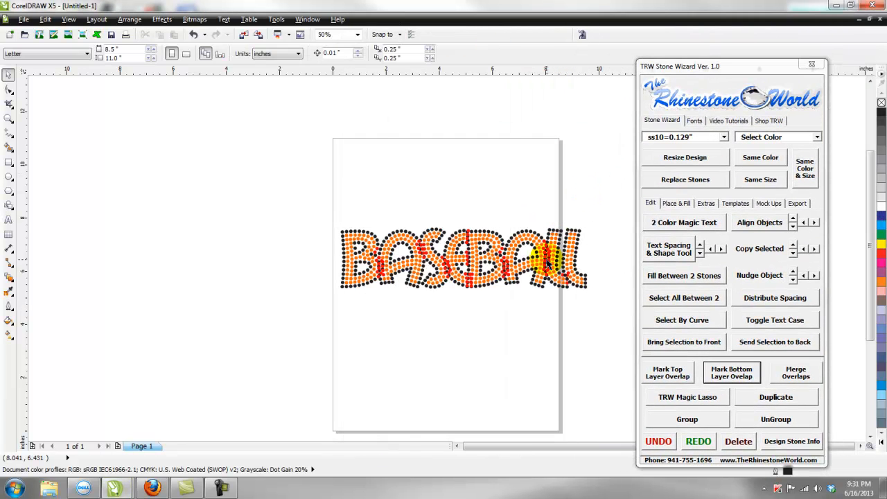
{"action": "left_click_drag", "start_coordinate": [545, 246], "coordinate": [543, 200]}
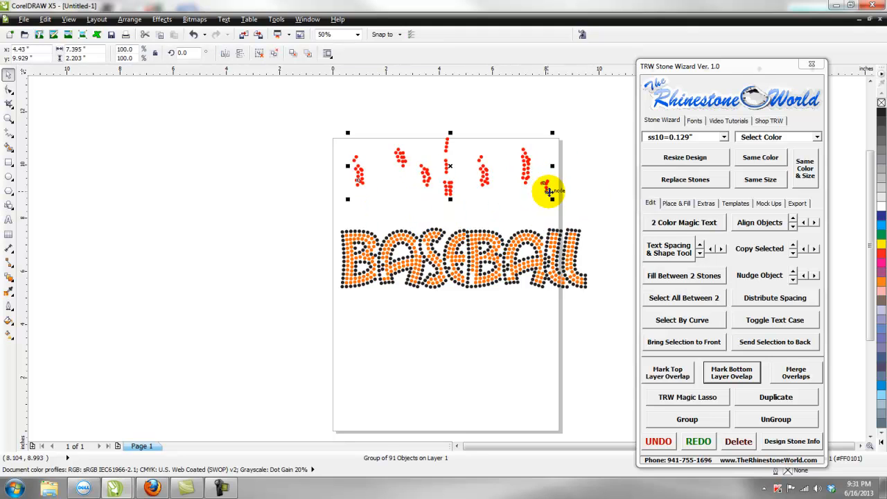
{"action": "key", "text": "Delete"}
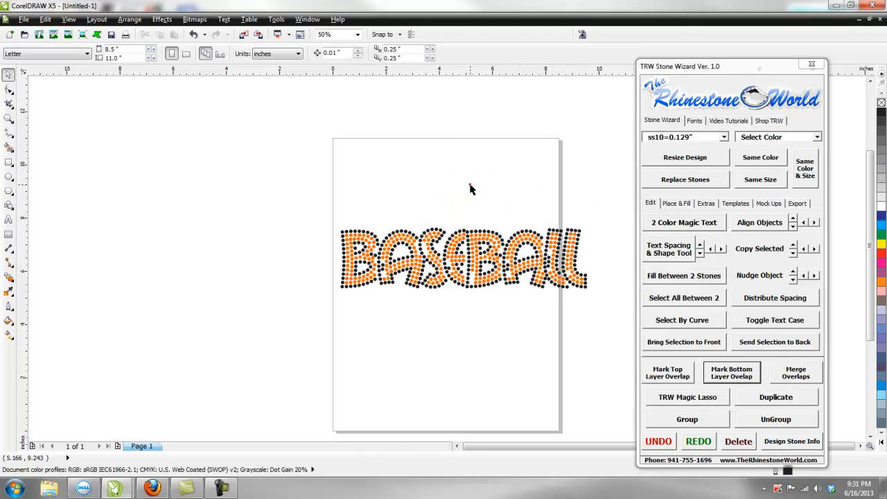
- Delete the two extra black stones inside the A's left edge, where it meets the B
{"action": "scroll", "coordinate": [385, 266], "scroll_direction": "up", "scroll_amount": 5}
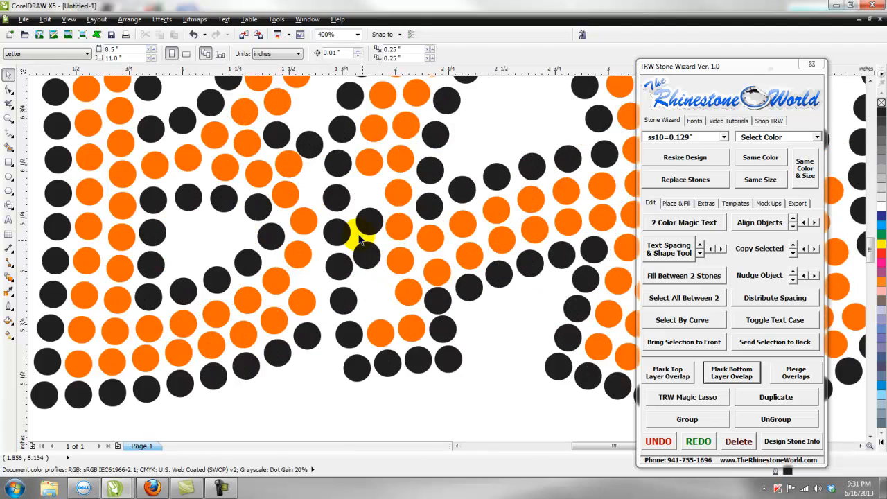
{"action": "left_click", "coordinate": [367, 222]}
{"action": "key", "text": "Delete"}
{"action": "left_click", "coordinate": [368, 259]}
{"action": "key", "text": "Delete"}
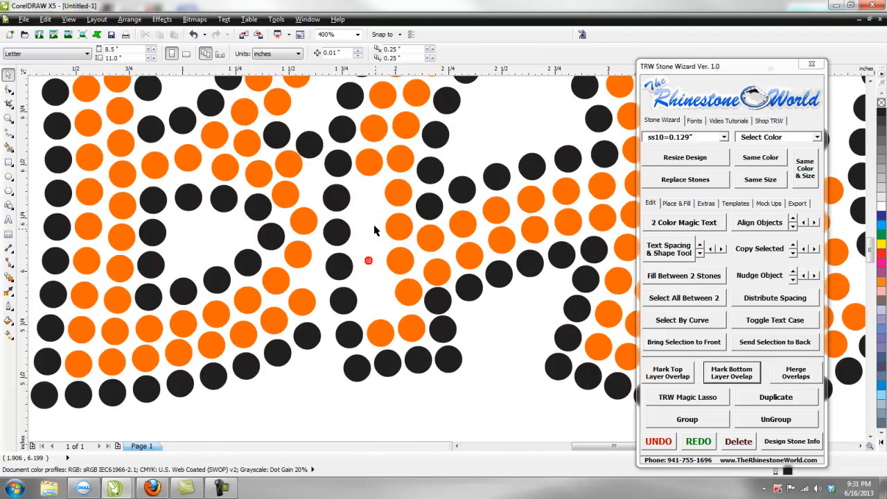
- Place a copy of an orange stone in the gap at the B's right edge, at about X 1.61, Y 6.42 inches
{"action": "scroll", "coordinate": [321, 199], "scroll_direction": "down", "scroll_amount": 2}
{"action": "scroll", "coordinate": [322, 200], "scroll_direction": "up", "scroll_amount": 4}
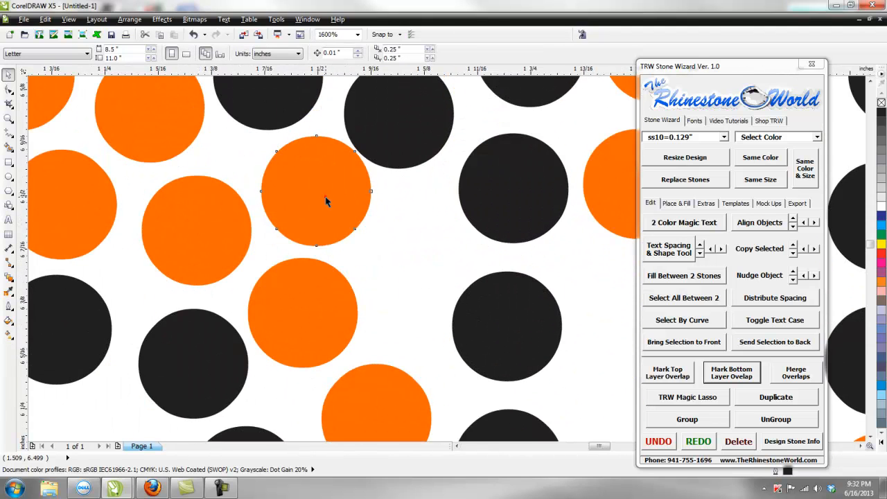
{"action": "left_click_drag", "start_coordinate": [324, 199], "coordinate": [416, 267]}
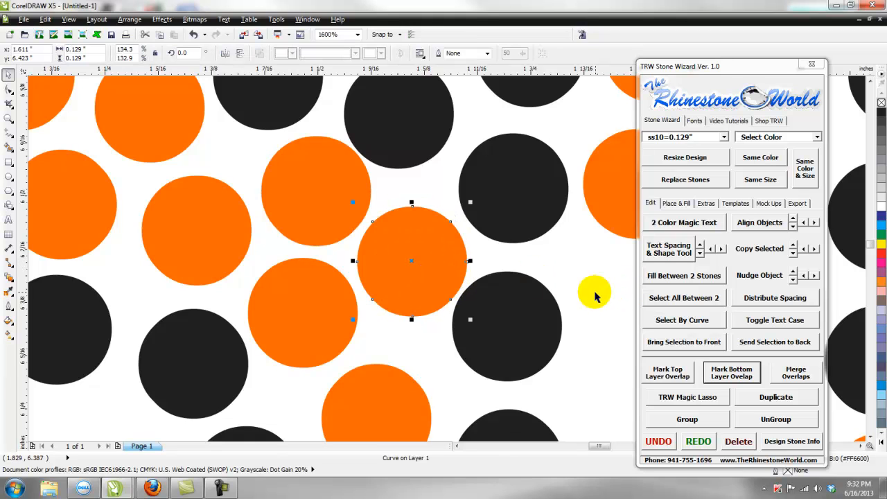
{"action": "scroll", "coordinate": [590, 293], "scroll_direction": "down", "scroll_amount": 1}
{"action": "scroll", "coordinate": [520, 325], "scroll_direction": "down", "scroll_amount": 2}
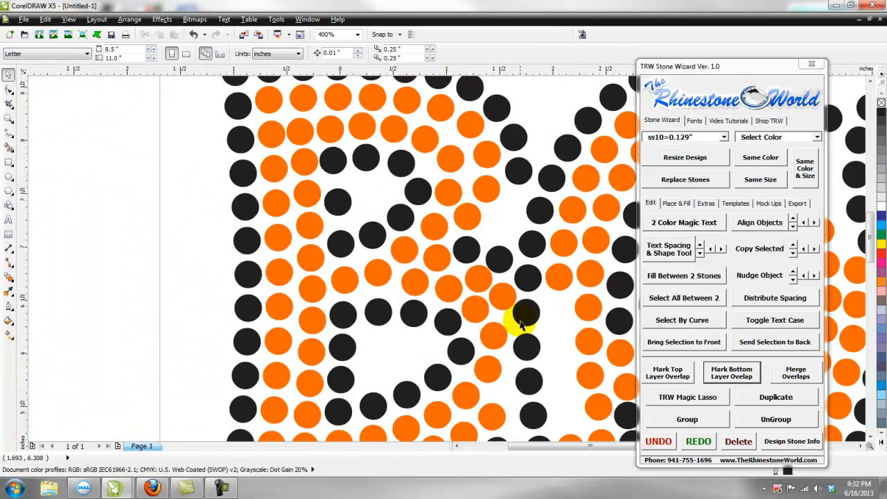
- Reposition the orange stones along the lower right curve of the B to even out their spacing
{"action": "scroll", "coordinate": [520, 342], "scroll_direction": "up", "scroll_amount": 2}
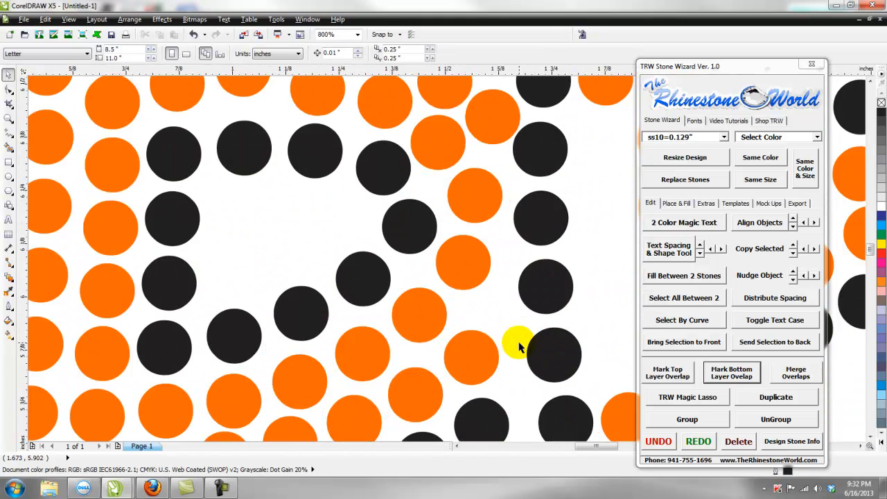
{"action": "left_click", "coordinate": [487, 362]}
{"action": "scroll", "coordinate": [485, 356], "scroll_direction": "down", "scroll_amount": 2}
{"action": "scroll", "coordinate": [471, 360], "scroll_direction": "up", "scroll_amount": 3}
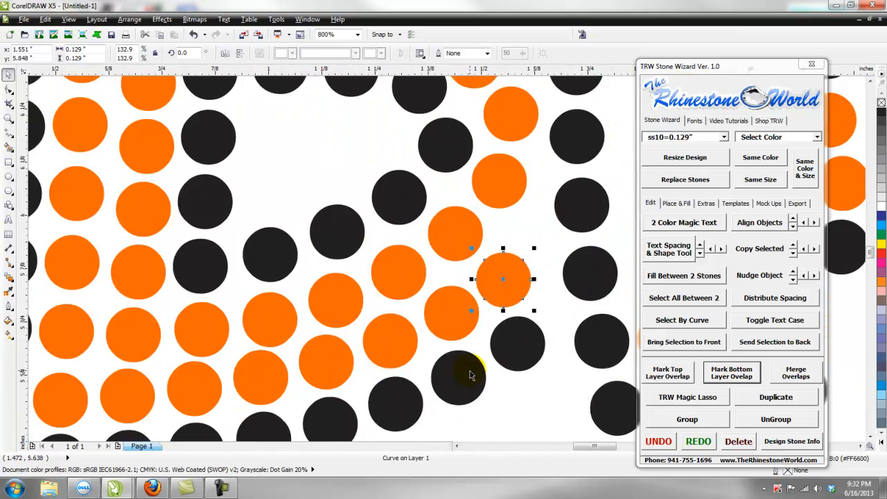
{"action": "left_click_drag", "start_coordinate": [432, 275], "coordinate": [430, 275]}
{"action": "left_click_drag", "start_coordinate": [330, 317], "coordinate": [314, 323]}
{"action": "left_click_drag", "start_coordinate": [398, 294], "coordinate": [408, 288]}
- Place a copy of an orange stone in the gap on the B's lower right curve, at about X 1.61, Y 5.95 inches
{"action": "left_click_drag", "start_coordinate": [520, 210], "coordinate": [571, 138]}
{"action": "scroll", "coordinate": [502, 221], "scroll_direction": "down", "scroll_amount": 2}
{"action": "scroll", "coordinate": [517, 202], "scroll_direction": "up", "scroll_amount": 2}
{"action": "right_click", "coordinate": [573, 139]}
{"action": "scroll", "coordinate": [568, 166], "scroll_direction": "down", "scroll_amount": 1}
{"action": "scroll", "coordinate": [594, 222], "scroll_direction": "down", "scroll_amount": 1}
{"action": "scroll", "coordinate": [592, 233], "scroll_direction": "up", "scroll_amount": 1}
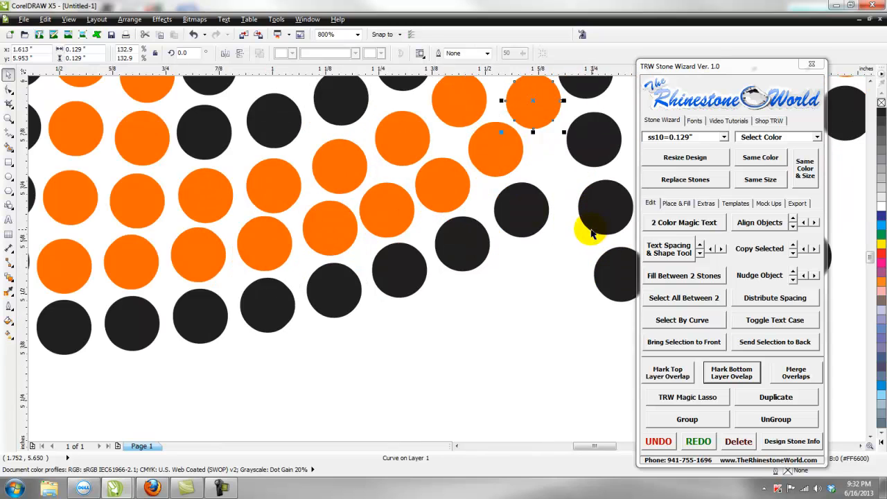
- Shift the black outline stones at the B's lower right toward the A to space them evenly
{"action": "left_click_drag", "start_coordinate": [545, 200], "coordinate": [544, 200]}
{"action": "left_click_drag", "start_coordinate": [479, 241], "coordinate": [488, 234]}
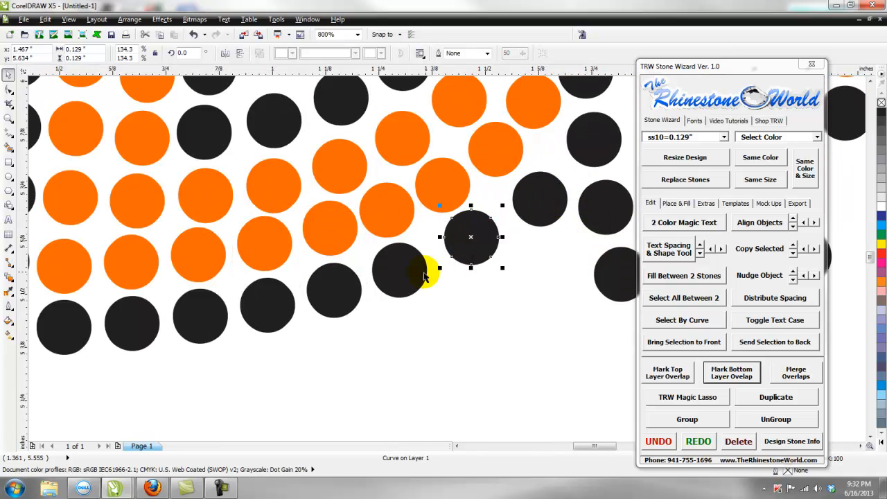
{"action": "scroll", "coordinate": [415, 272], "scroll_direction": "down", "scroll_amount": 2}
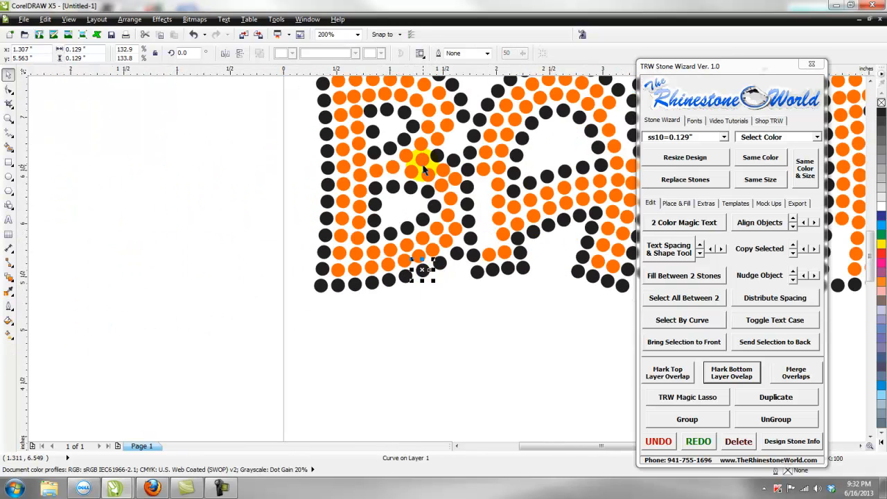
- Close the gap in the black outline at the B's waist with stones at about X 1.66, Y 6.87 and X 1.57, Y 6.74 inches
{"action": "scroll", "coordinate": [463, 122], "scroll_direction": "up", "scroll_amount": 2}
{"action": "scroll", "coordinate": [462, 130], "scroll_direction": "down", "scroll_amount": 3}
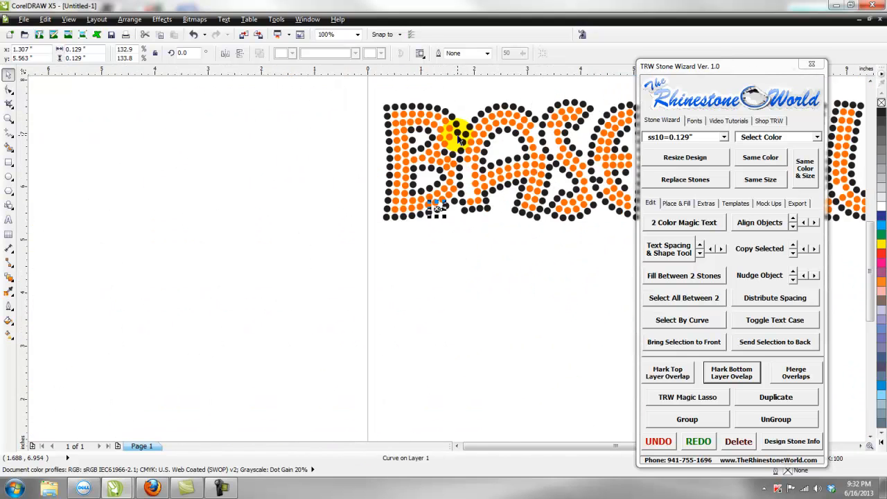
{"action": "scroll", "coordinate": [460, 125], "scroll_direction": "up", "scroll_amount": 3}
{"action": "left_click_drag", "start_coordinate": [460, 214], "coordinate": [461, 219]}
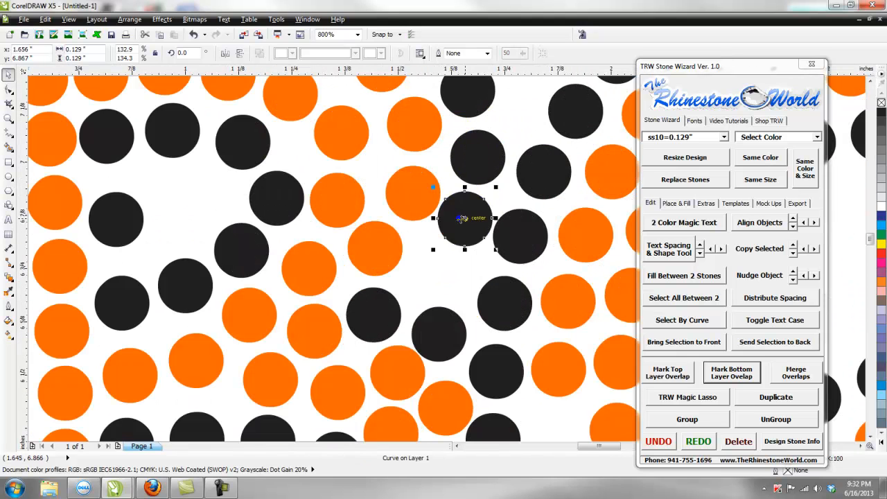
{"action": "left_click_drag", "start_coordinate": [432, 265], "coordinate": [427, 268]}
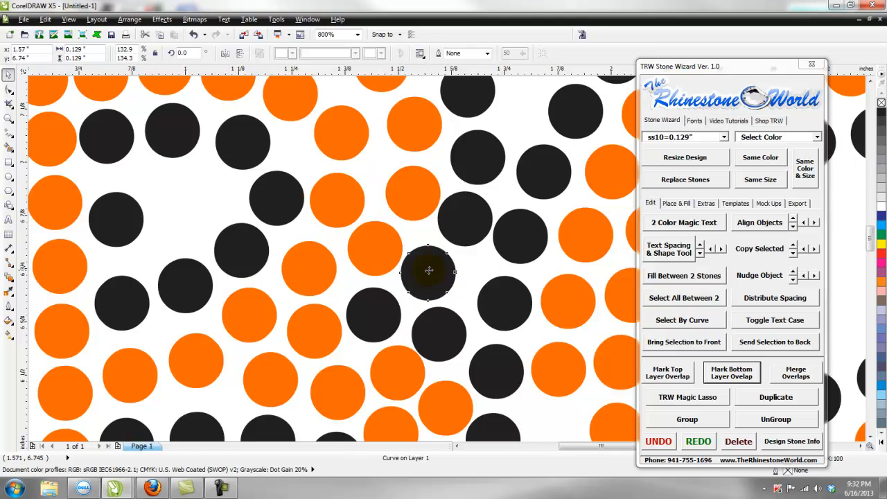
- Fill the gap in the first A's left leg with copies of an orange stone, the lowest at about X 1.90, Y 5.87 inches
{"action": "scroll", "coordinate": [429, 273], "scroll_direction": "down", "scroll_amount": 3}
{"action": "scroll", "coordinate": [473, 377], "scroll_direction": "up", "scroll_amount": 3}
{"action": "scroll", "coordinate": [450, 298], "scroll_direction": "down", "scroll_amount": 1}
{"action": "scroll", "coordinate": [429, 235], "scroll_direction": "down", "scroll_amount": 3}
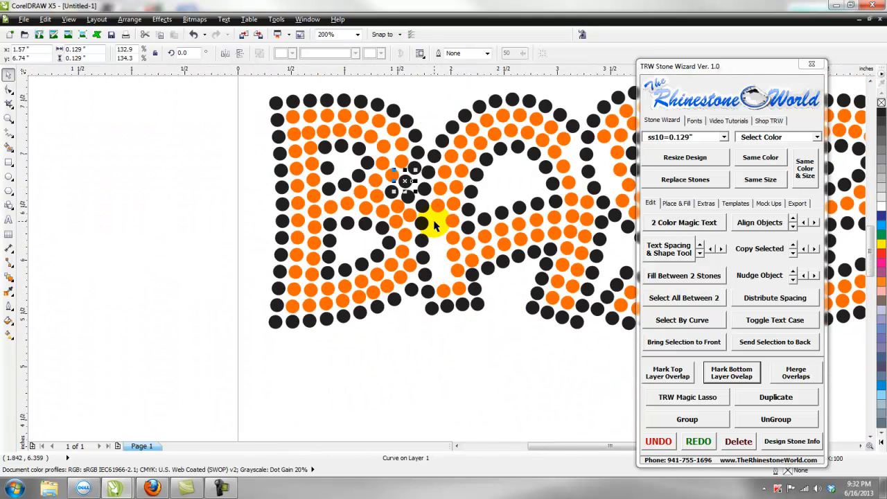
{"action": "scroll", "coordinate": [431, 218], "scroll_direction": "up", "scroll_amount": 3}
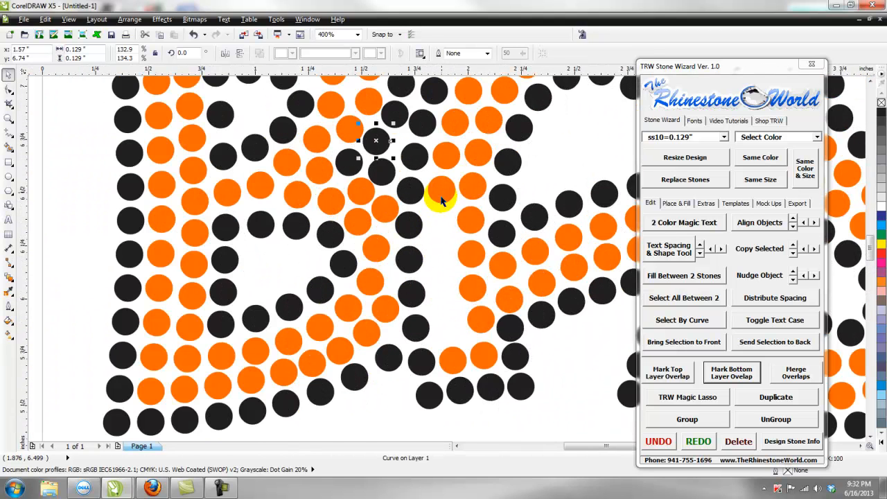
{"action": "scroll", "coordinate": [430, 235], "scroll_direction": "down", "scroll_amount": 3}
{"action": "scroll", "coordinate": [432, 228], "scroll_direction": "up", "scroll_amount": 3}
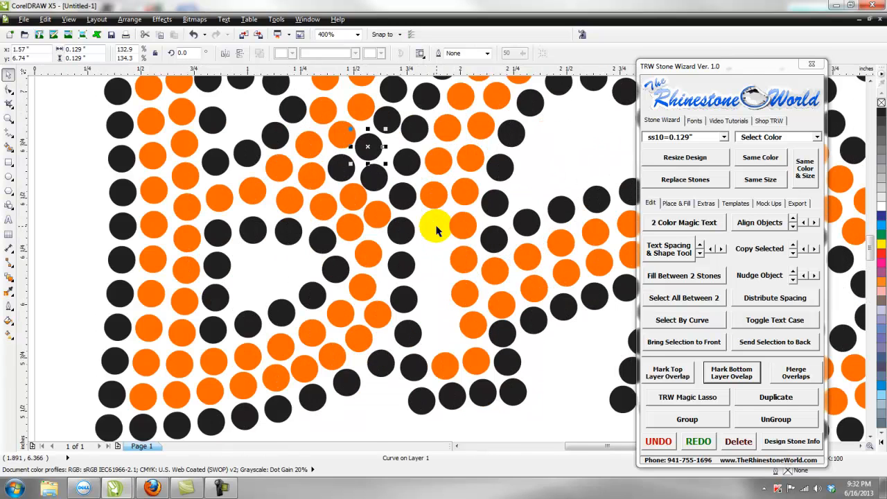
{"action": "scroll", "coordinate": [431, 228], "scroll_direction": "up", "scroll_amount": 1}
{"action": "right_click", "coordinate": [429, 236]}
{"action": "left_click_drag", "start_coordinate": [432, 233], "coordinate": [430, 308]}
{"action": "right_click", "coordinate": [430, 308]}
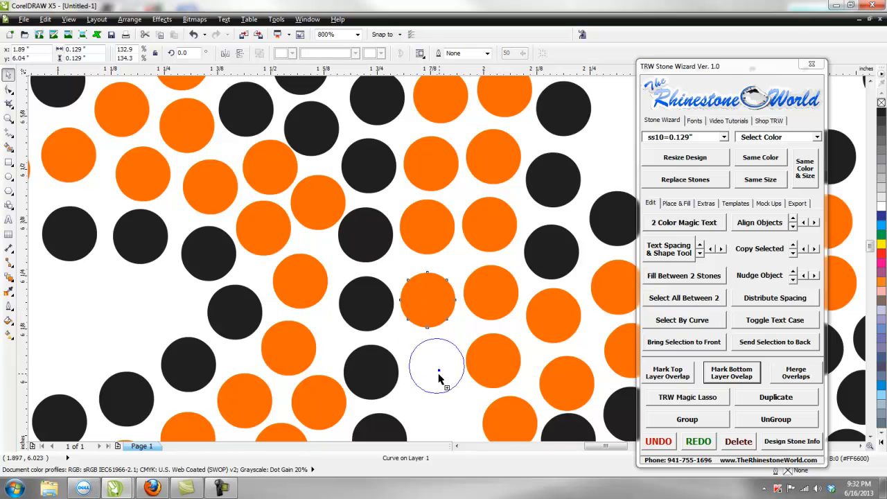
{"action": "left_click_drag", "start_coordinate": [438, 377], "coordinate": [431, 370]}
{"action": "right_click", "coordinate": [431, 370]}
{"action": "scroll", "coordinate": [429, 367], "scroll_direction": "down", "scroll_amount": 2}
{"action": "scroll", "coordinate": [426, 312], "scroll_direction": "up", "scroll_amount": 1}
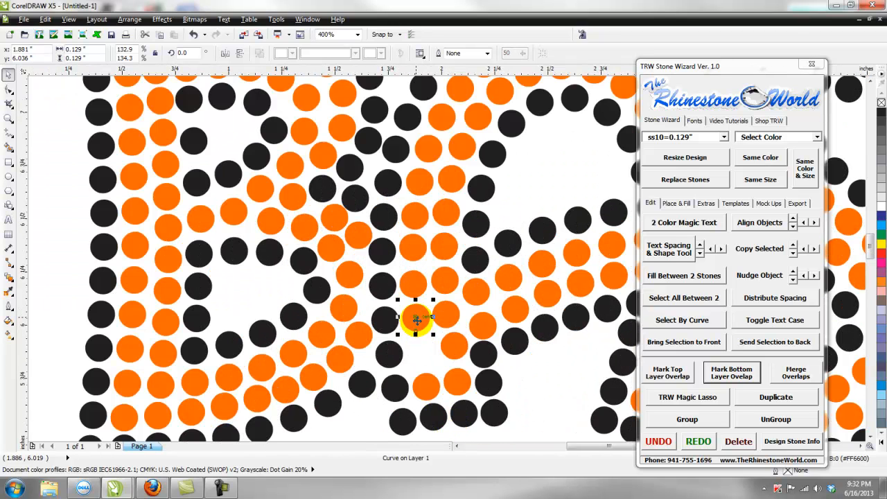
- Place a copy of an orange stone in the gap on the first A's upper right curve, beside the S
{"action": "scroll", "coordinate": [421, 353], "scroll_direction": "down", "scroll_amount": 1}
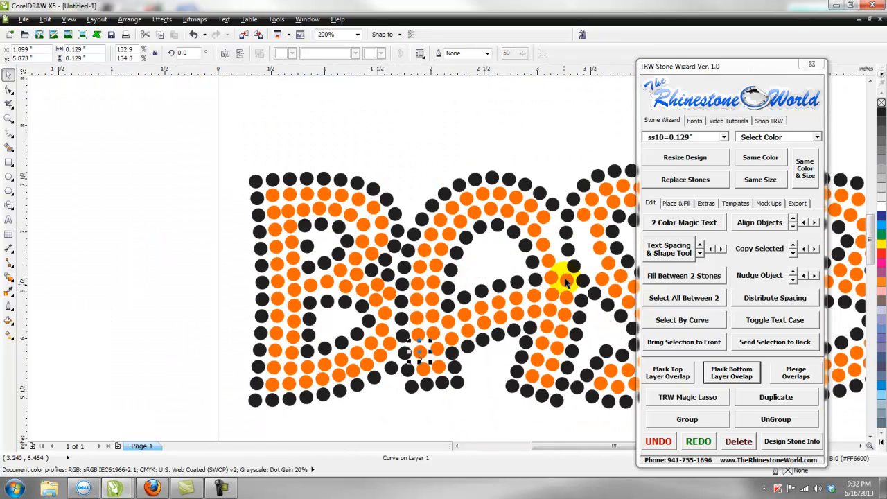
{"action": "scroll", "coordinate": [563, 252], "scroll_direction": "up", "scroll_amount": 2}
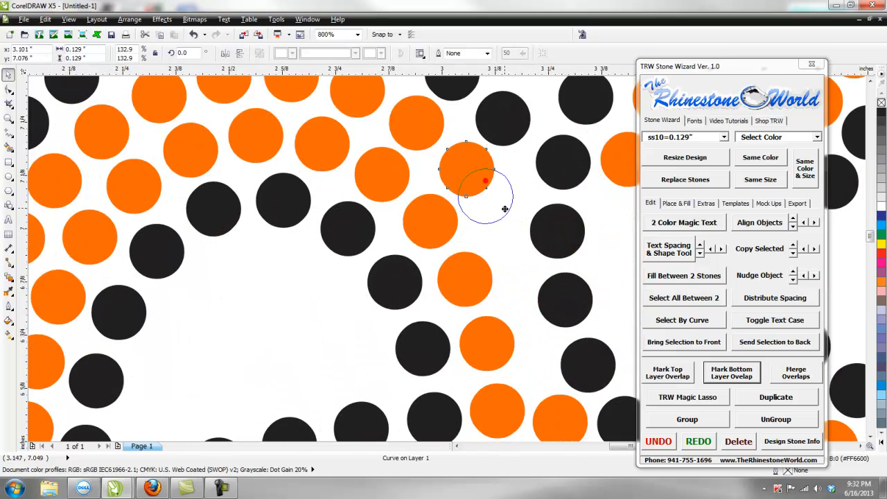
{"action": "left_click_drag", "start_coordinate": [504, 209], "coordinate": [519, 231]}
{"action": "right_click", "coordinate": [518, 231]}
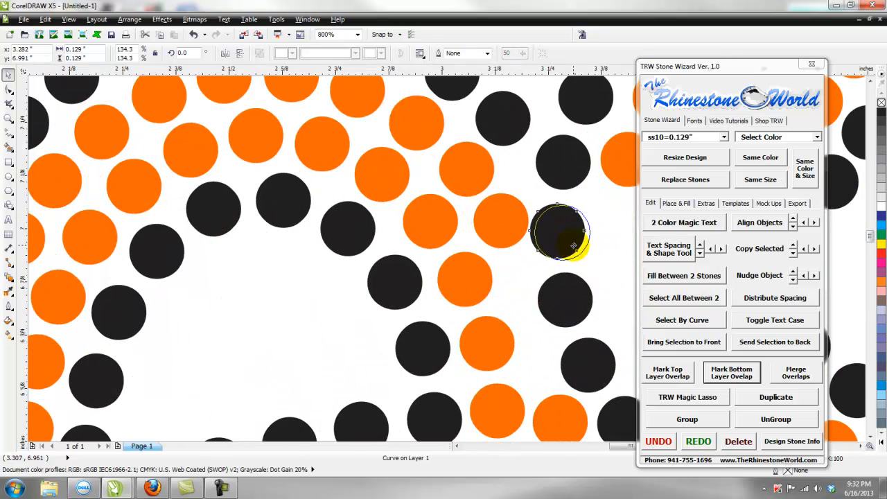
- Shift the black outline stones between the first A and the S, plus the A's two neighbouring orange stones, to even out the spacing
{"action": "scroll", "coordinate": [548, 294], "scroll_direction": "down", "scroll_amount": 2}
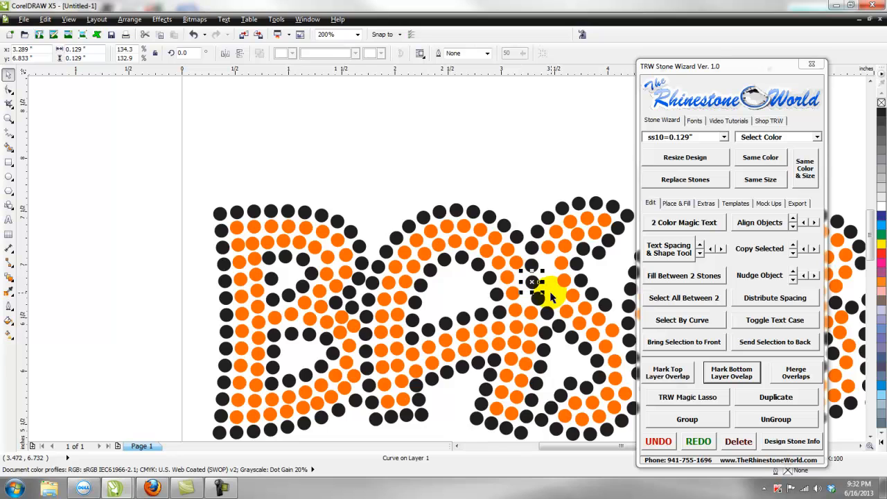
{"action": "scroll", "coordinate": [551, 296], "scroll_direction": "up", "scroll_amount": 2}
{"action": "left_click_drag", "start_coordinate": [538, 297], "coordinate": [533, 296]}
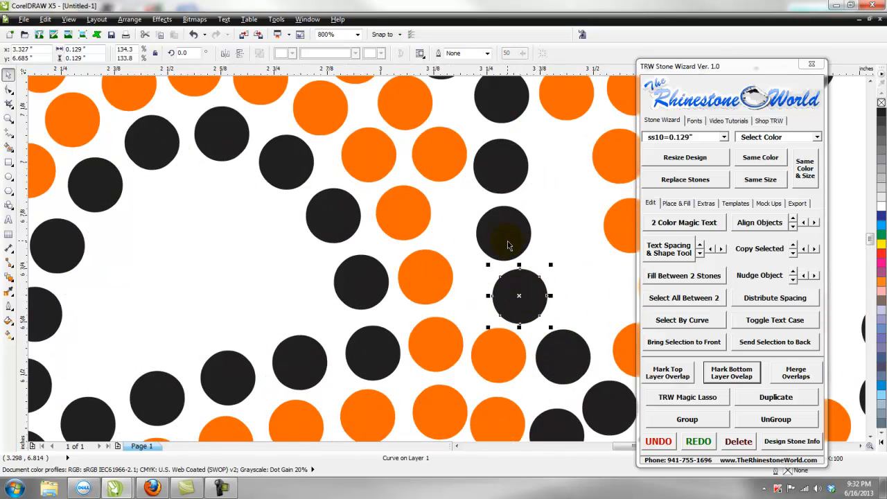
{"action": "left_click_drag", "start_coordinate": [497, 242], "coordinate": [493, 244]}
{"action": "left_click_drag", "start_coordinate": [501, 166], "coordinate": [496, 162]}
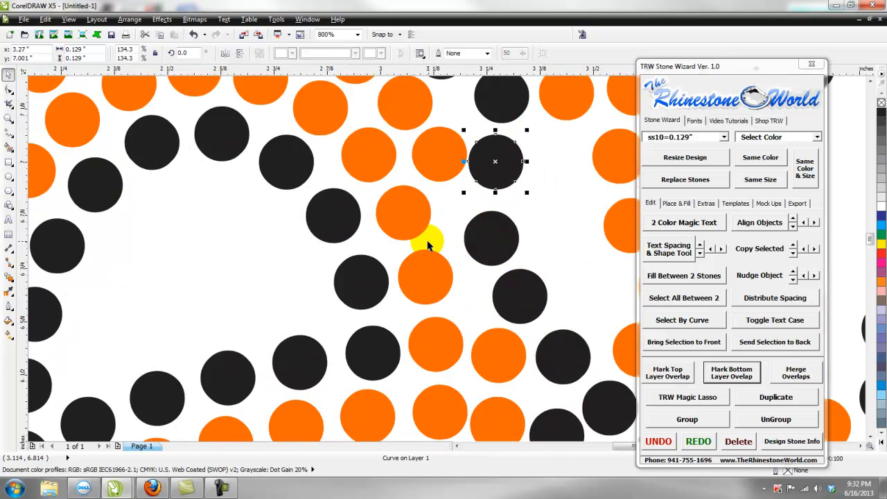
{"action": "left_click_drag", "start_coordinate": [415, 220], "coordinate": [417, 220]}
{"action": "left_click_drag", "start_coordinate": [446, 277], "coordinate": [451, 277]}
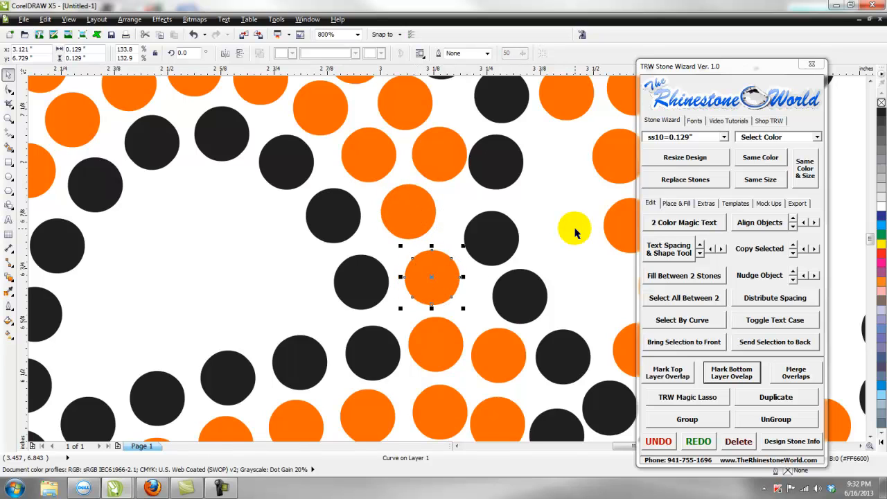
- Fill the gap along the S's left side with copies of an orange stone, the lowest at about X 3.50, Y 6.70 inches
{"action": "left_click", "coordinate": [574, 110]}
{"action": "left_click_drag", "start_coordinate": [564, 176], "coordinate": [561, 236]}
{"action": "left_click_drag", "start_coordinate": [589, 294], "coordinate": [591, 293]}
- Shift the black outline stones on the S's right side inward and extend the row with a black stone at about X 4.06, Y 6.54 inches
{"action": "scroll", "coordinate": [590, 292], "scroll_direction": "down", "scroll_amount": 5}
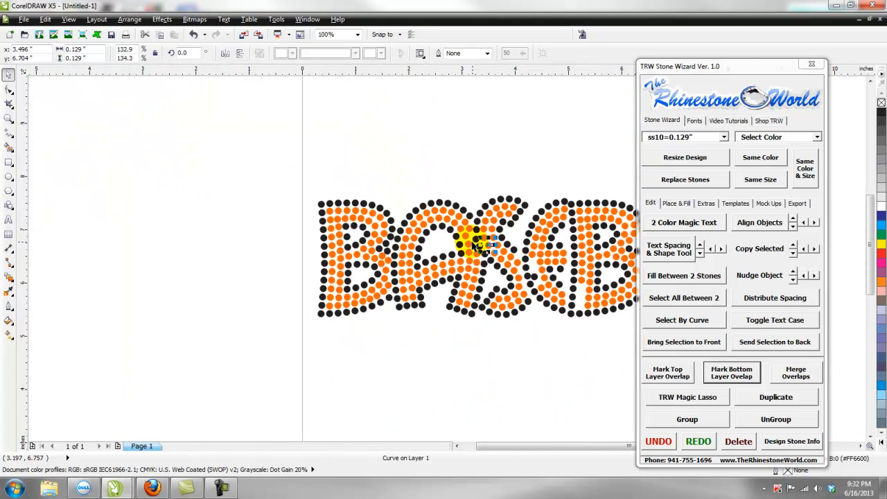
{"action": "scroll", "coordinate": [503, 268], "scroll_direction": "up", "scroll_amount": 2}
{"action": "scroll", "coordinate": [572, 325], "scroll_direction": "up", "scroll_amount": 3}
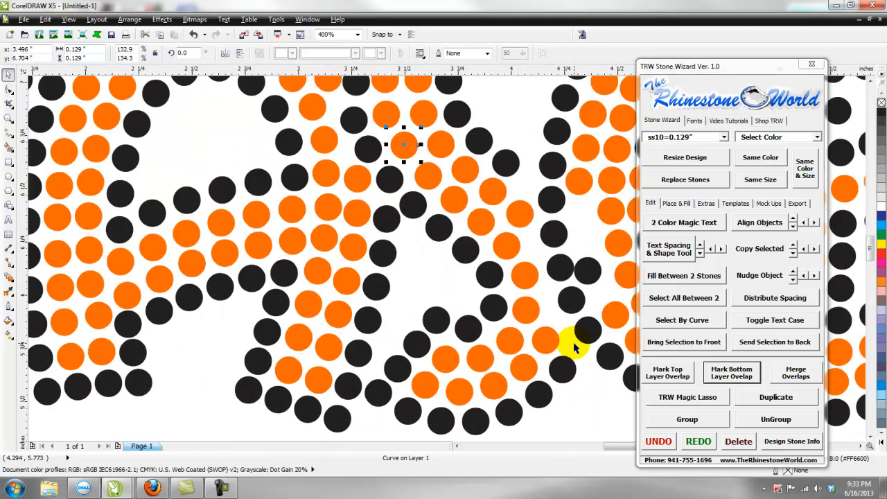
{"action": "scroll", "coordinate": [570, 343], "scroll_direction": "down", "scroll_amount": 3}
{"action": "scroll", "coordinate": [554, 241], "scroll_direction": "up", "scroll_amount": 1}
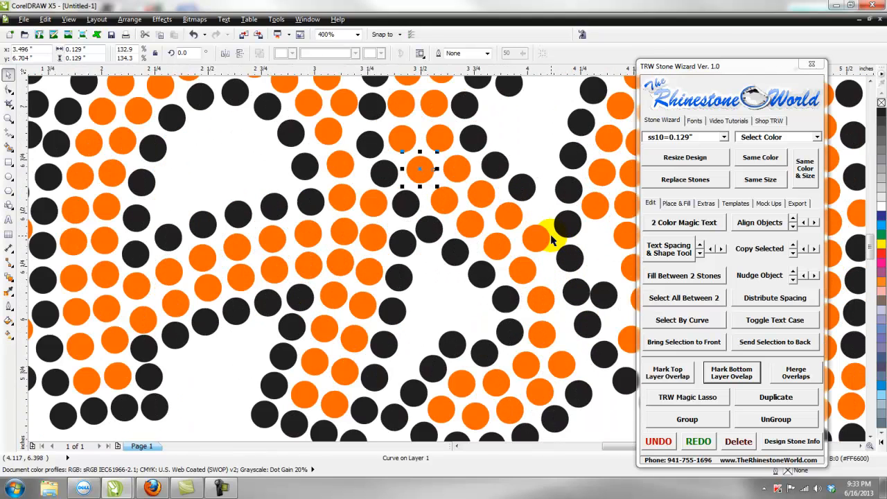
{"action": "scroll", "coordinate": [485, 132], "scroll_direction": "up", "scroll_amount": 1}
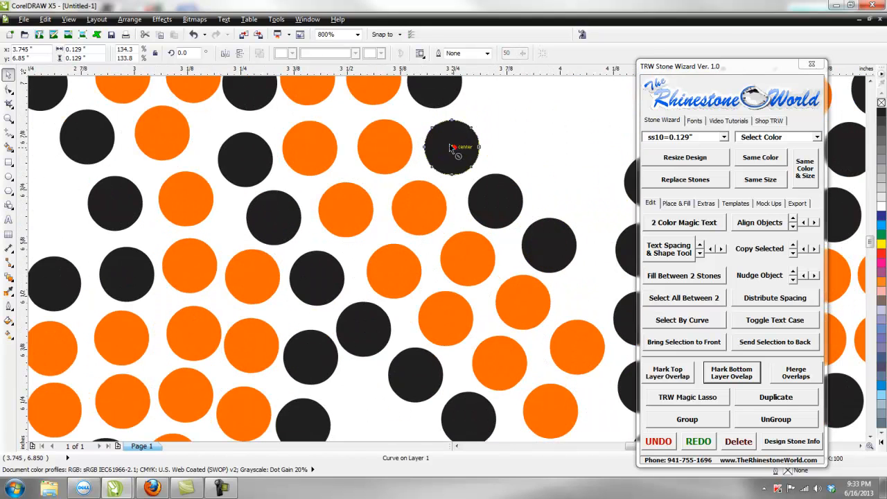
{"action": "left_click_drag", "start_coordinate": [513, 208], "coordinate": [499, 209]}
{"action": "left_click_drag", "start_coordinate": [547, 244], "coordinate": [534, 239]}
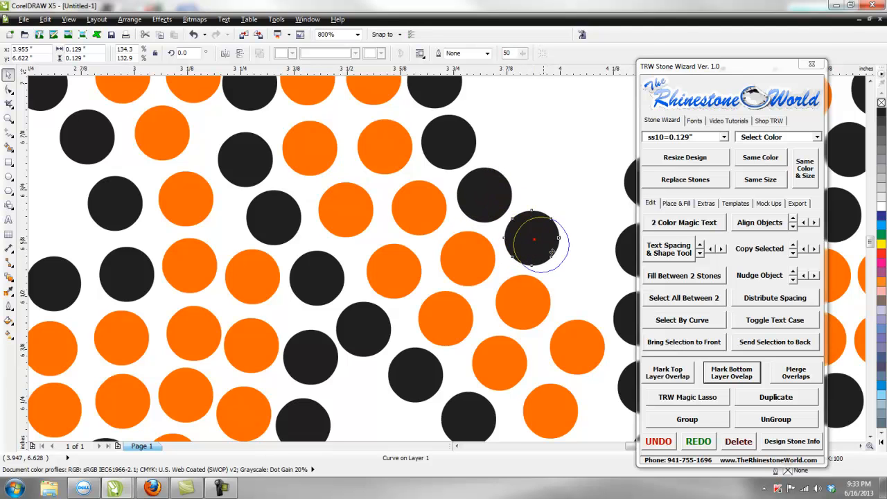
{"action": "left_click", "coordinate": [584, 282]}
- Reposition the orange stone on the S's right curve and move the neighbouring black outline stone to about X 4.18, Y 6.28 inches
{"action": "scroll", "coordinate": [564, 262], "scroll_direction": "down", "scroll_amount": 4}
{"action": "scroll", "coordinate": [579, 298], "scroll_direction": "up", "scroll_amount": 6}
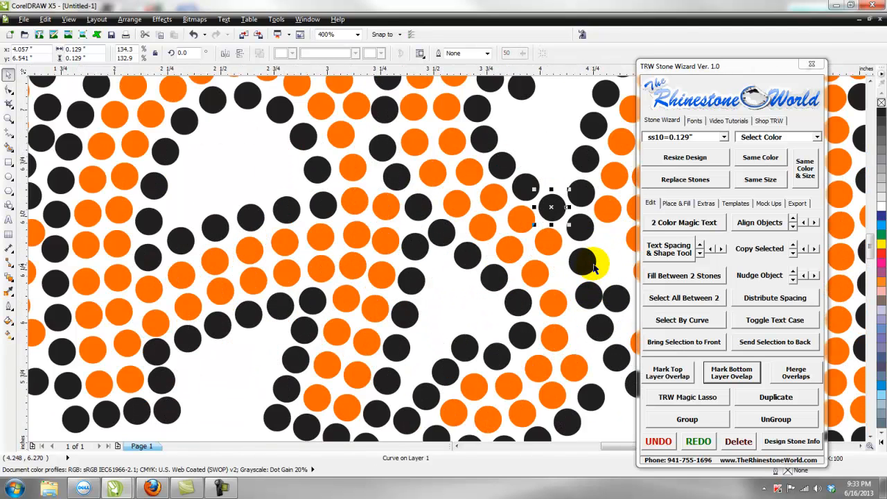
{"action": "left_click_drag", "start_coordinate": [403, 303], "coordinate": [429, 302]}
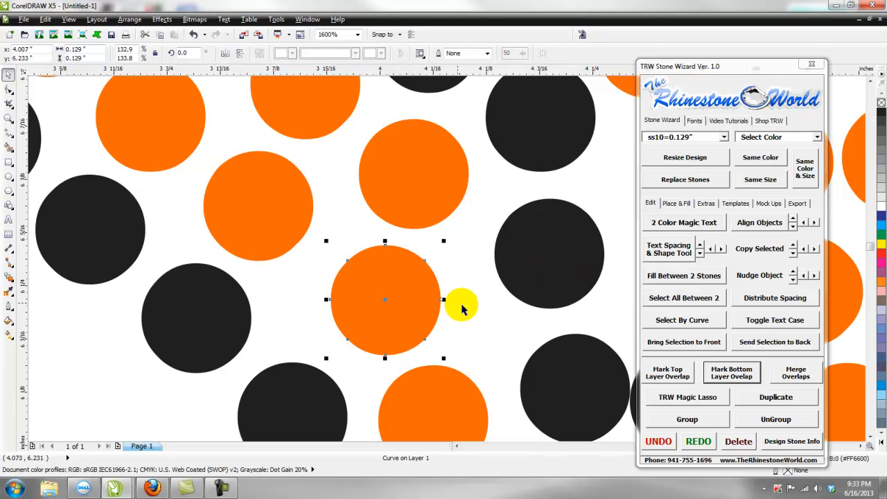
{"action": "left_click_drag", "start_coordinate": [568, 260], "coordinate": [551, 262]}
- Delete the extra black stone at the E's left edge and fill the gap with orange copies, the lowest at about X 4.41, Y 6.06 inches
{"action": "scroll", "coordinate": [476, 325], "scroll_direction": "down", "scroll_amount": 1}
{"action": "scroll", "coordinate": [479, 318], "scroll_direction": "down", "scroll_amount": 4}
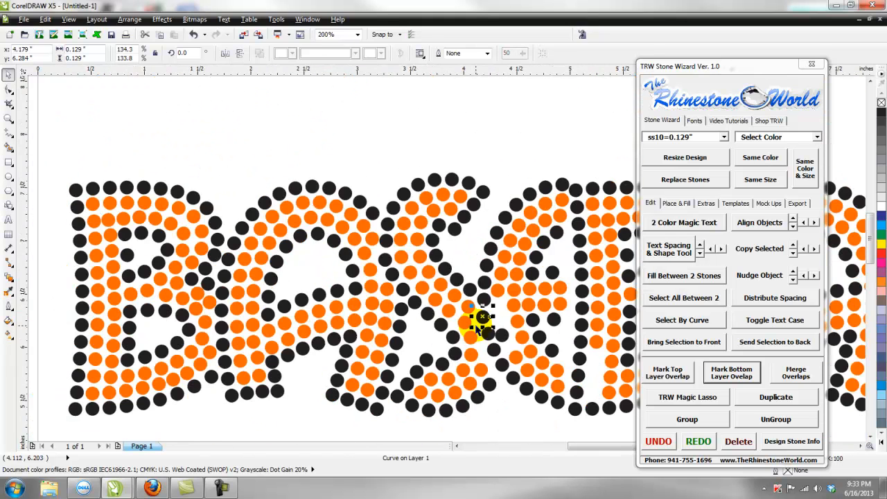
{"action": "scroll", "coordinate": [488, 357], "scroll_direction": "up", "scroll_amount": 4}
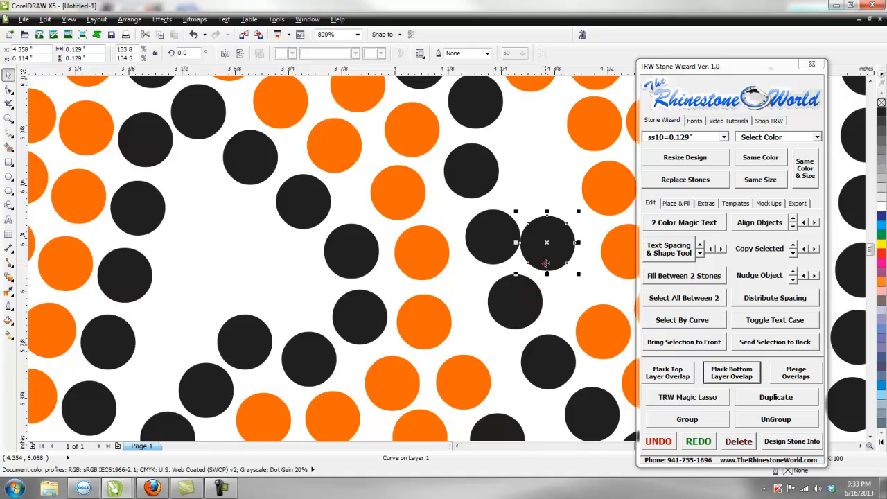
{"action": "key", "text": "Delete"}
{"action": "right_click", "coordinate": [532, 146]}
{"action": "left_click_drag", "start_coordinate": [532, 96], "coordinate": [573, 282]}
{"action": "right_click", "coordinate": [545, 207]}
{"action": "scroll", "coordinate": [517, 244], "scroll_direction": "down", "scroll_amount": 1}
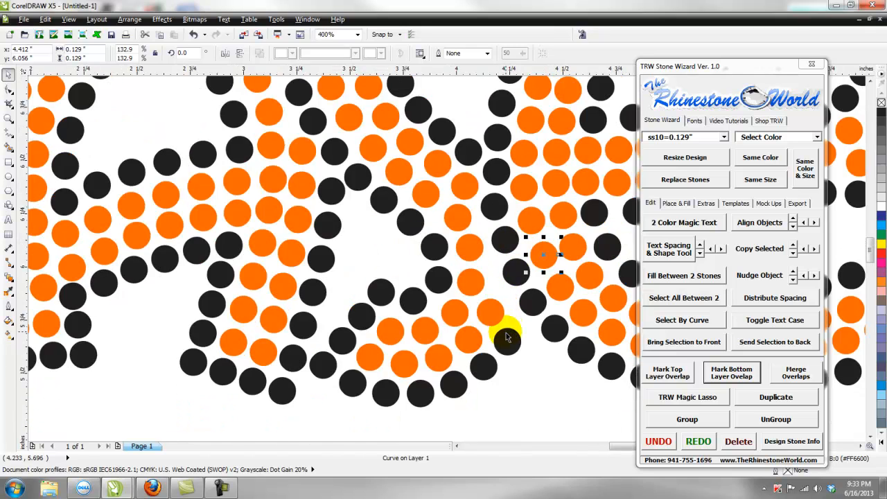
- Even out the black outline stones around the S's lower right curve and place a black copy in the gap toward the E
{"action": "scroll", "coordinate": [505, 338], "scroll_direction": "up", "scroll_amount": 1}
{"action": "scroll", "coordinate": [506, 340], "scroll_direction": "down", "scroll_amount": 1}
{"action": "scroll", "coordinate": [500, 357], "scroll_direction": "up", "scroll_amount": 1}
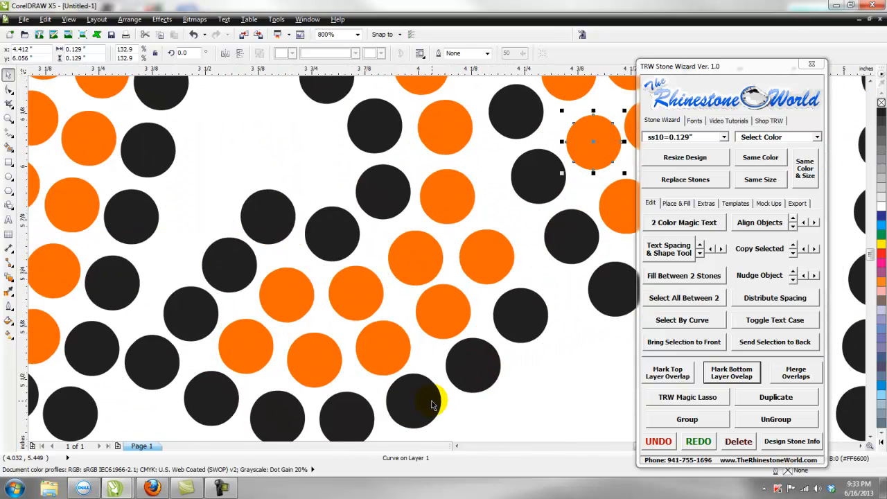
{"action": "left_click_drag", "start_coordinate": [428, 402], "coordinate": [426, 402]}
{"action": "left_click_drag", "start_coordinate": [469, 376], "coordinate": [459, 385]}
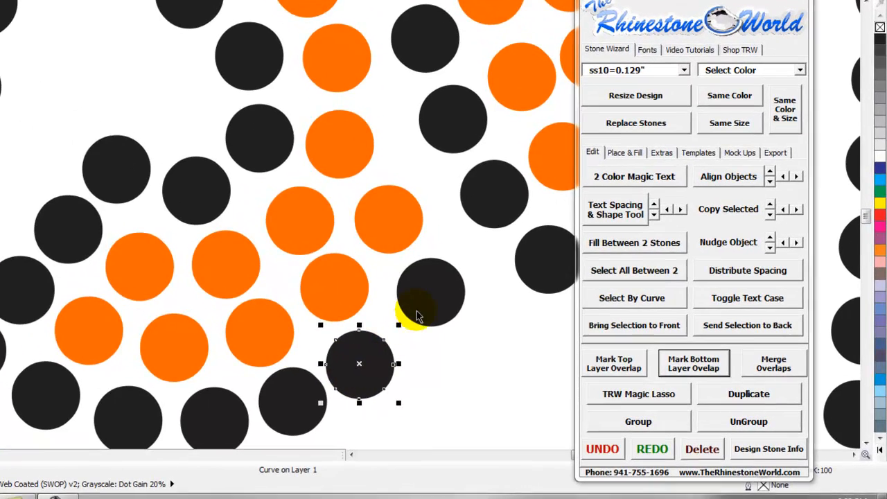
{"action": "left_click_drag", "start_coordinate": [515, 321], "coordinate": [509, 331]}
{"action": "left_click_drag", "start_coordinate": [414, 313], "coordinate": [406, 316]}
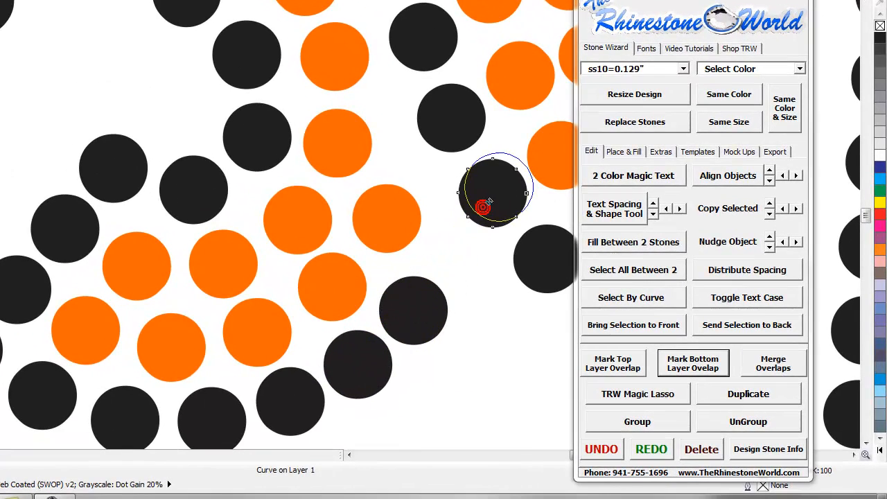
{"action": "left_click_drag", "start_coordinate": [489, 200], "coordinate": [496, 187]}
{"action": "left_click_drag", "start_coordinate": [458, 247], "coordinate": [455, 250]}
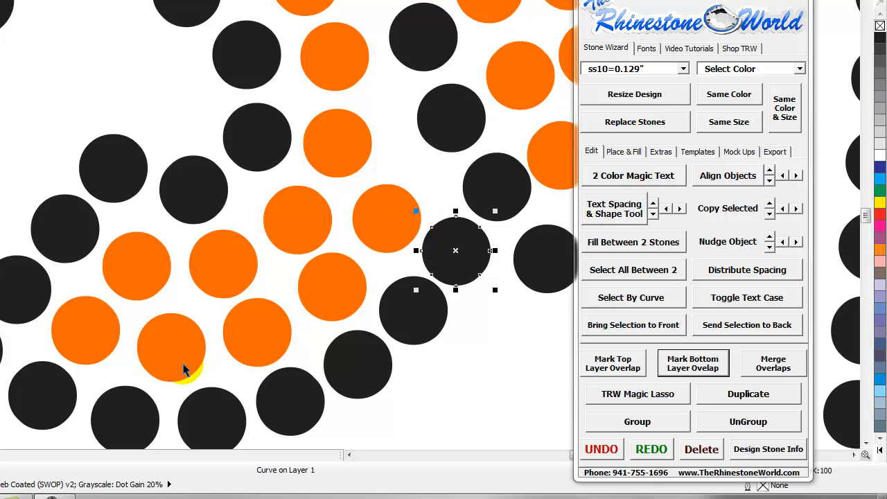
- Spread the orange stones along the S's lower curve to close the gap, ending with one at about X 4.20, Y 5.87 inches
{"action": "left_click_drag", "start_coordinate": [99, 331], "coordinate": [88, 326]}
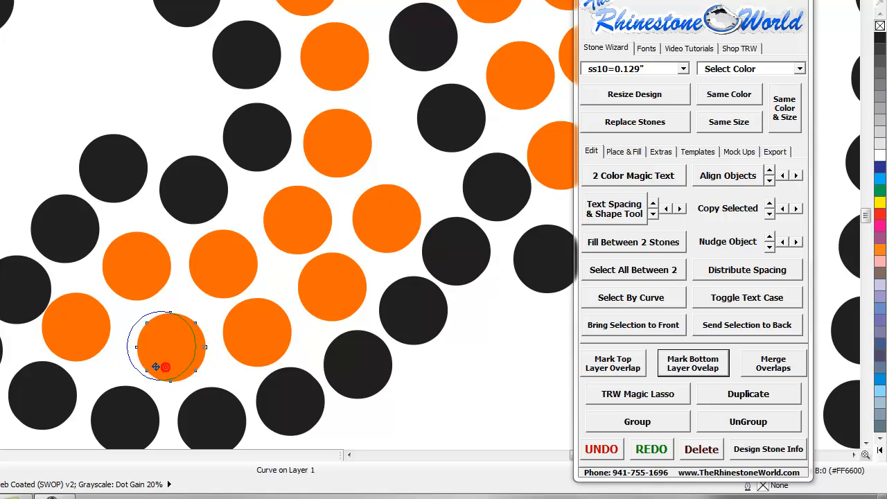
{"action": "left_click_drag", "start_coordinate": [156, 367], "coordinate": [147, 372]}
{"action": "left_click_drag", "start_coordinate": [229, 346], "coordinate": [211, 354]}
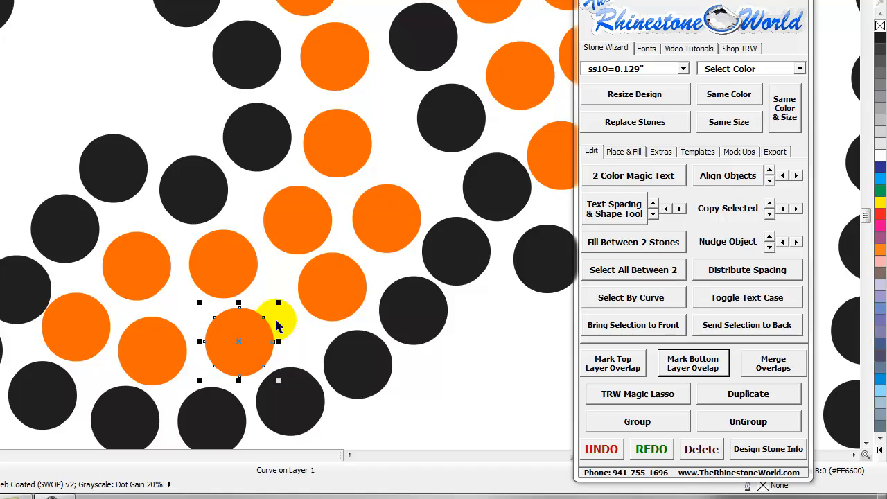
{"action": "left_click_drag", "start_coordinate": [316, 305], "coordinate": [313, 314]}
{"action": "left_click_drag", "start_coordinate": [402, 222], "coordinate": [457, 198]}
{"action": "scroll", "coordinate": [456, 198], "scroll_direction": "down", "scroll_amount": 1}
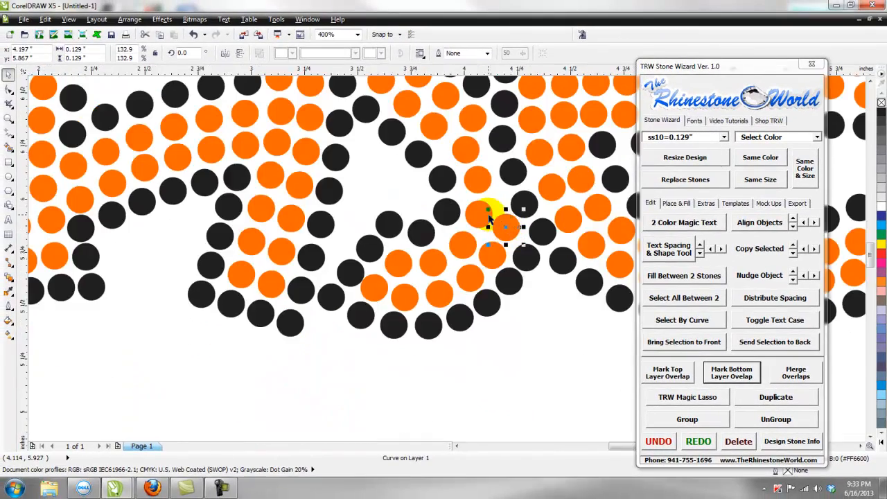
{"action": "scroll", "coordinate": [434, 188], "scroll_direction": "up", "scroll_amount": 3}
{"action": "scroll", "coordinate": [460, 217], "scroll_direction": "down", "scroll_amount": 10}
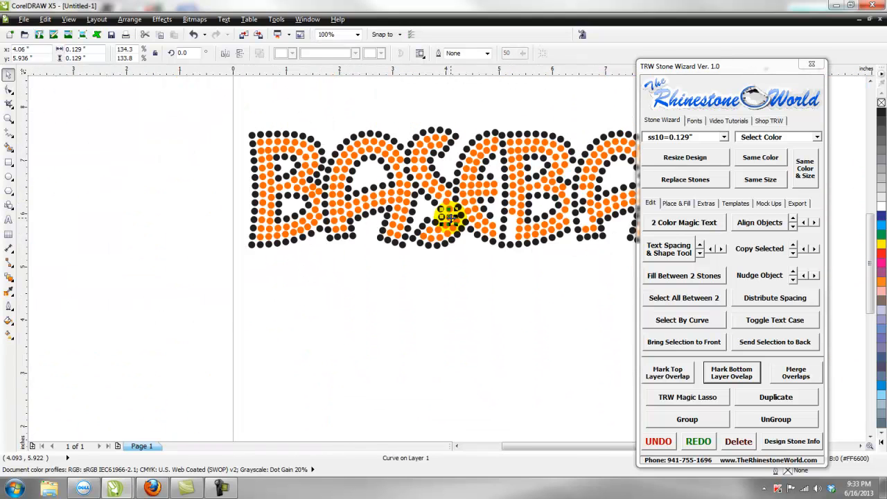
{"action": "left_click_drag", "start_coordinate": [612, 145], "coordinate": [257, 267]}
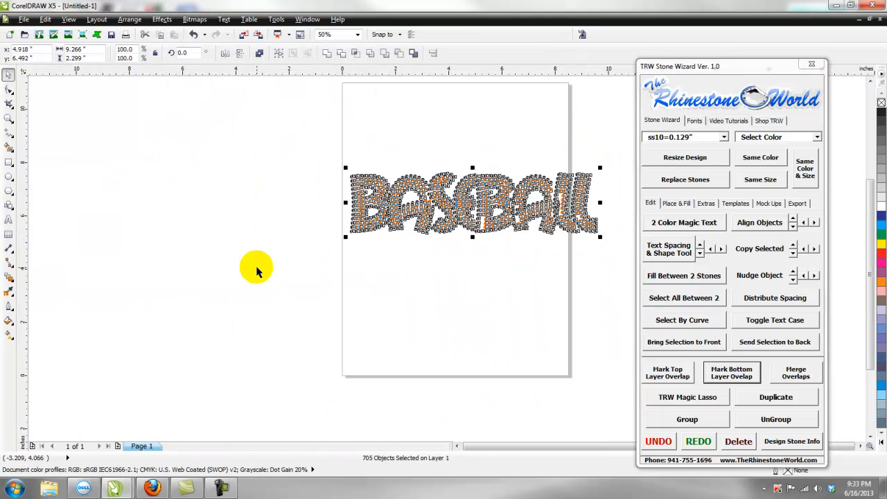
{"action": "left_click", "coordinate": [274, 183]}
{"action": "scroll", "coordinate": [495, 214], "scroll_direction": "up", "scroll_amount": 5}
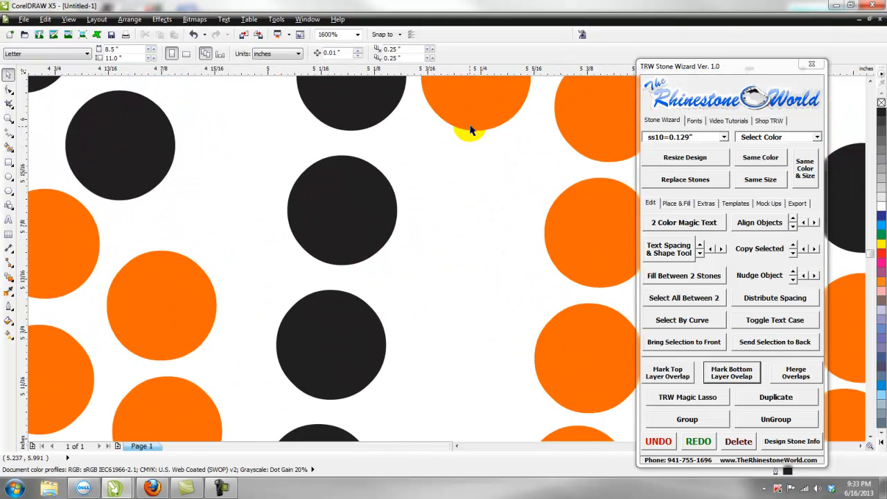
- Fill the gap in the second B's left stem with orange copies, the lowest at about X 5.21, Y 5.6 inches
{"action": "left_click_drag", "start_coordinate": [476, 105], "coordinate": [471, 362]}
{"action": "right_click", "coordinate": [465, 245]}
{"action": "right_click", "coordinate": [471, 363]}
{"action": "scroll", "coordinate": [471, 338], "scroll_direction": "down", "scroll_amount": 2}
{"action": "scroll", "coordinate": [471, 382], "scroll_direction": "up", "scroll_amount": 2}
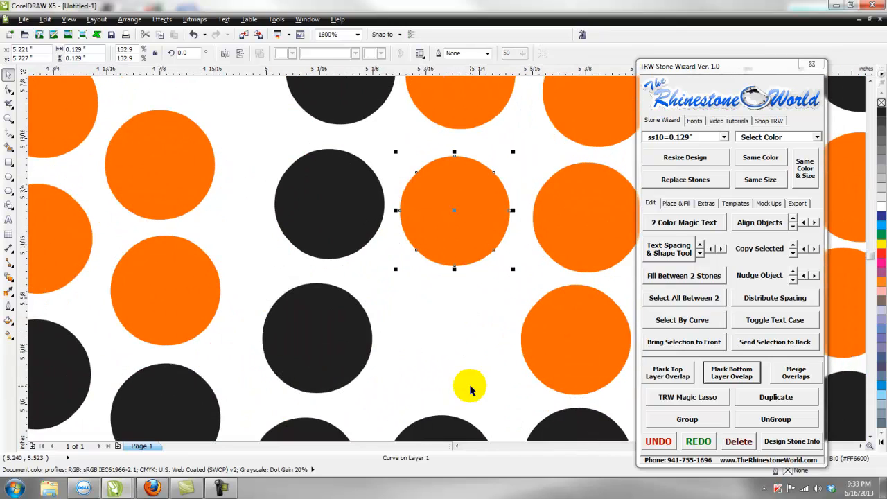
{"action": "left_click_drag", "start_coordinate": [478, 243], "coordinate": [469, 358]}
{"action": "right_click", "coordinate": [469, 358]}
{"action": "scroll", "coordinate": [469, 358], "scroll_direction": "down", "scroll_amount": 3}
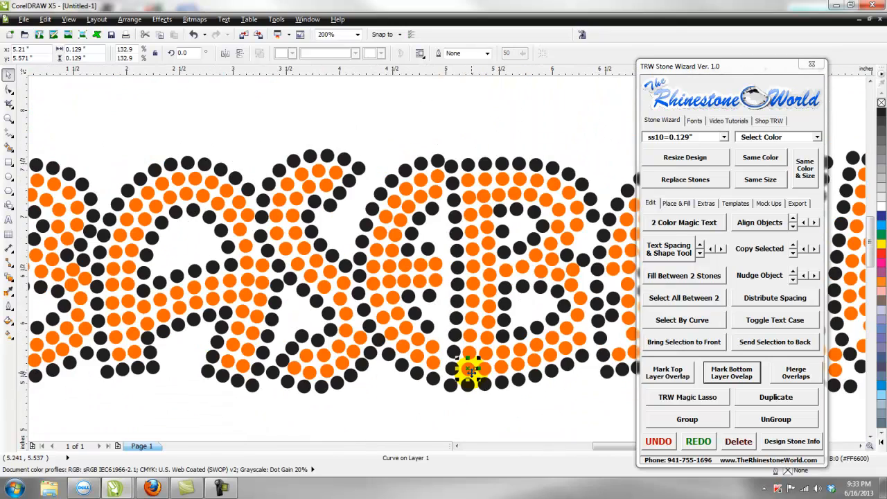
- Delete the two extra black stones in the second A's left stem and fill the gap with orange copies up to about X 6.56, Y 6.37 inches
{"action": "scroll", "coordinate": [470, 372], "scroll_direction": "down", "scroll_amount": 1}
{"action": "left_click", "coordinate": [459, 166]}
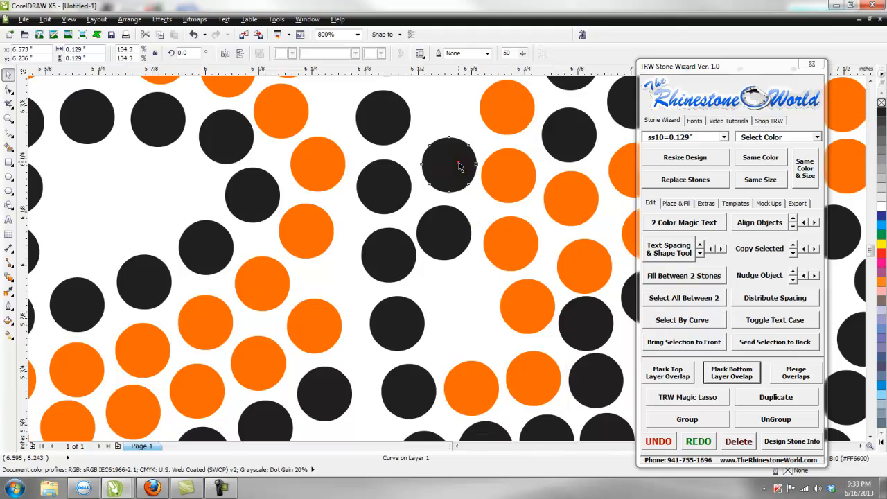
{"action": "key", "text": "Delete"}
{"action": "left_click", "coordinate": [449, 233]}
{"action": "key", "text": "Delete"}
{"action": "left_click_drag", "start_coordinate": [471, 371], "coordinate": [462, 313]}
{"action": "left_click_drag", "start_coordinate": [468, 323], "coordinate": [457, 256]}
{"action": "left_click_drag", "start_coordinate": [461, 257], "coordinate": [456, 184]}
{"action": "left_click_drag", "start_coordinate": [456, 185], "coordinate": [455, 112]}
{"action": "scroll", "coordinate": [457, 135], "scroll_direction": "down", "scroll_amount": 1}
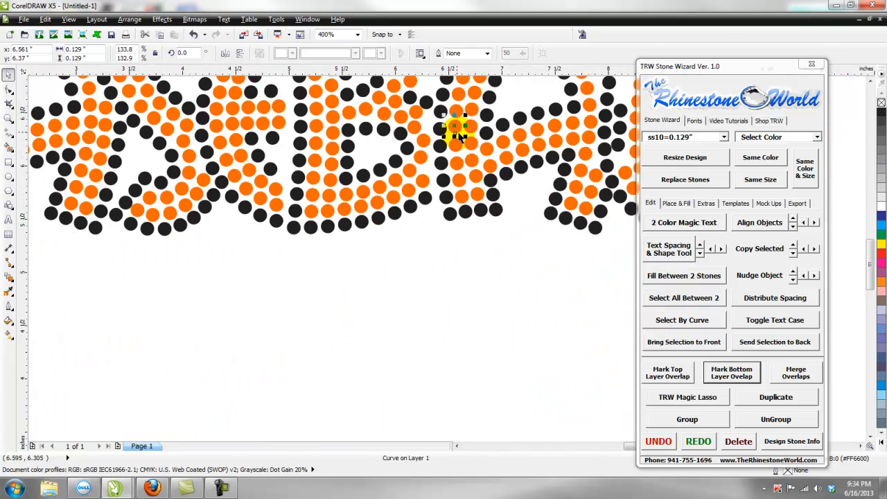
- Even out three black outline stones along the second B's lower right curve, moving the middle one to about X 6.17, Y 5.62 inches
{"action": "scroll", "coordinate": [415, 139], "scroll_direction": "up", "scroll_amount": 2}
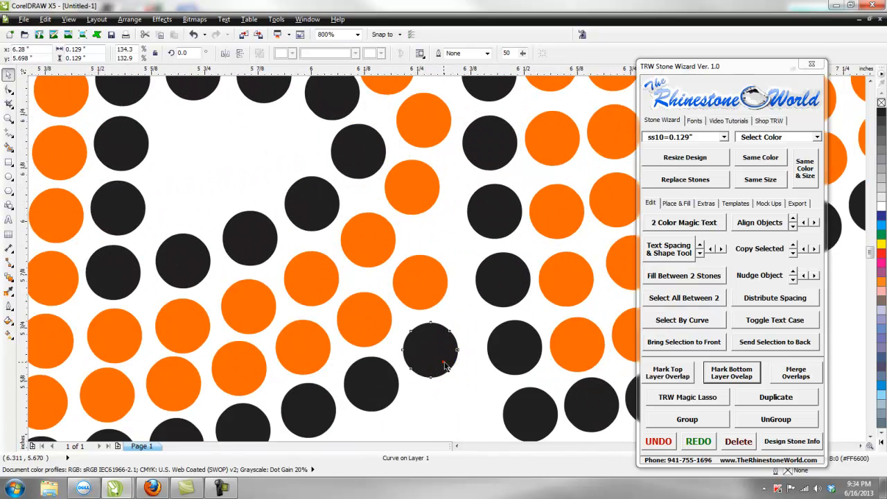
{"action": "left_click_drag", "start_coordinate": [432, 353], "coordinate": [459, 349]}
{"action": "left_click_drag", "start_coordinate": [398, 383], "coordinate": [399, 383]}
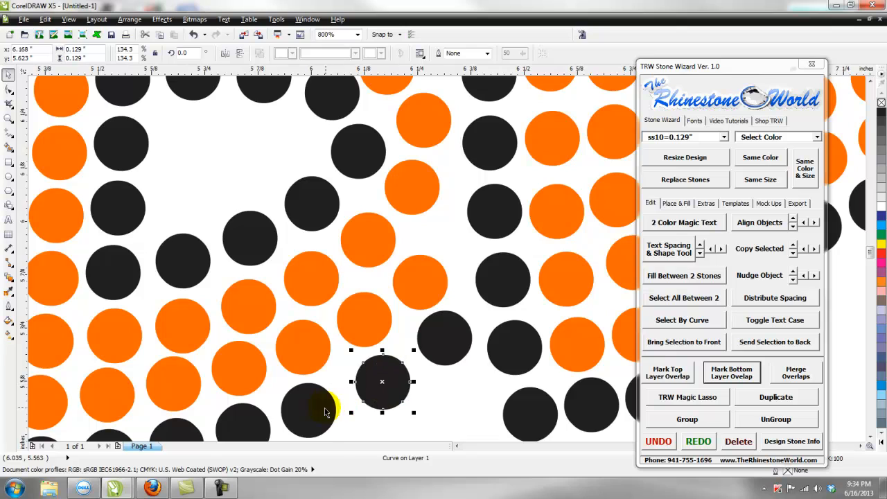
{"action": "left_click_drag", "start_coordinate": [332, 411], "coordinate": [338, 414]}
- Reposition two orange stones in the second B's lower right curve and place an orange stone at about X 6.32, Y 5.96 inches
{"action": "left_click", "coordinate": [365, 327]}
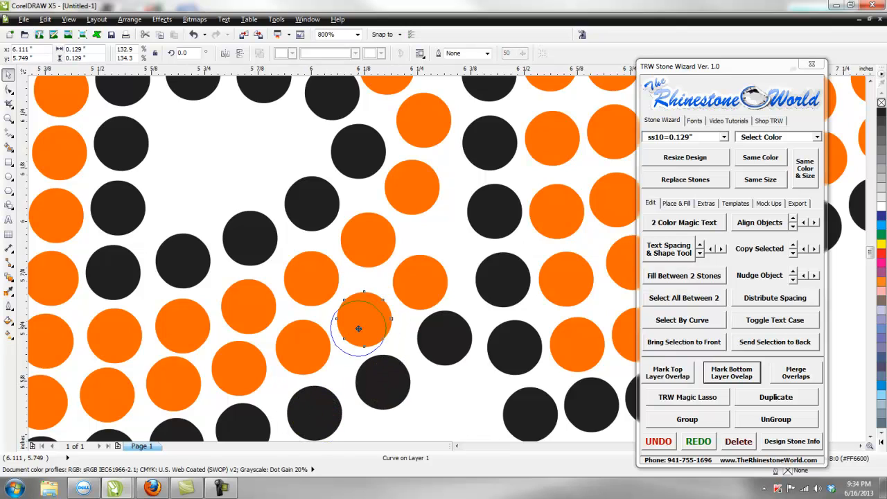
{"action": "left_click_drag", "start_coordinate": [359, 327], "coordinate": [359, 326]}
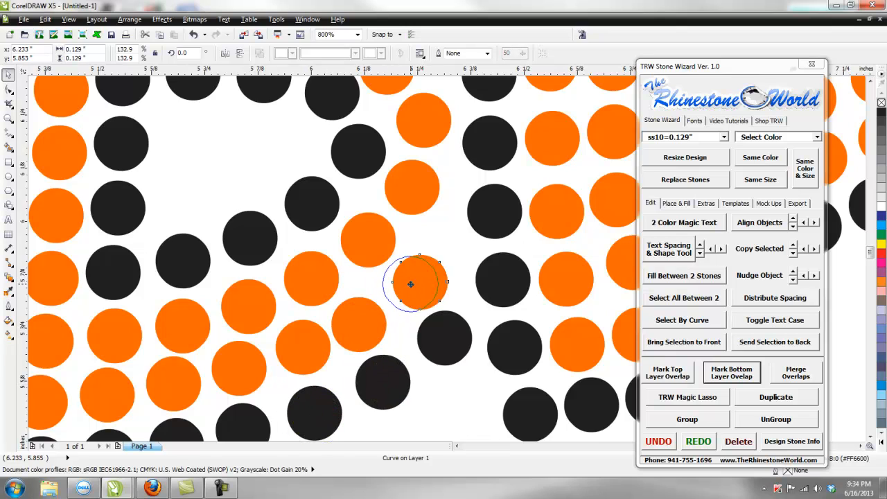
{"action": "left_click_drag", "start_coordinate": [407, 288], "coordinate": [447, 239]}
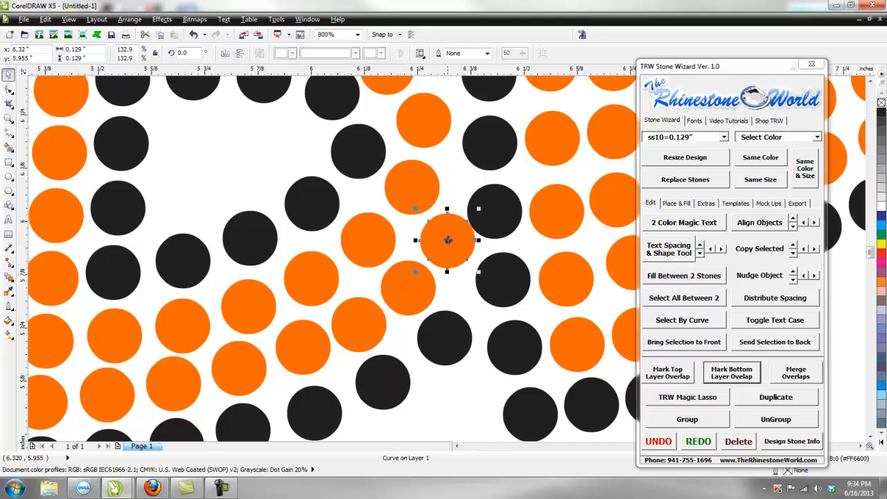
{"action": "scroll", "coordinate": [505, 223], "scroll_direction": "down", "scroll_amount": 3}
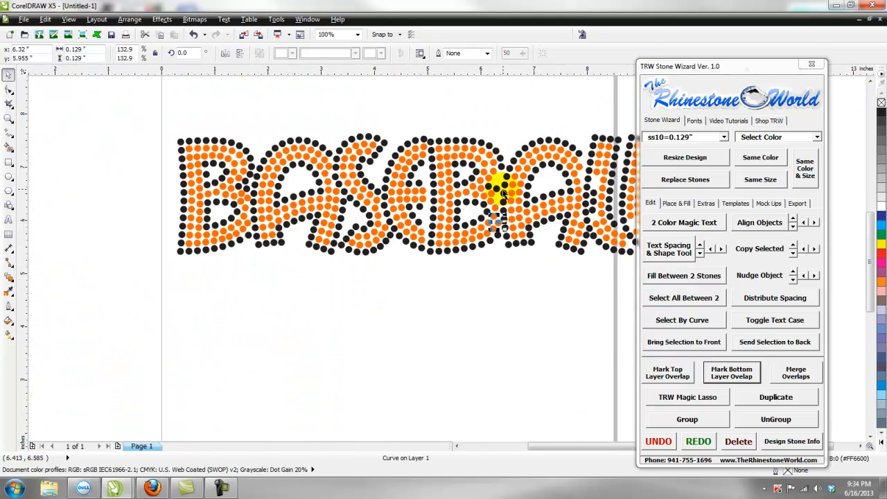
- Place an orange copy where the second B's bowls meet and adjust it to about X 6.3, Y 6.41 inches
{"action": "scroll", "coordinate": [474, 217], "scroll_direction": "up", "scroll_amount": 3}
{"action": "scroll", "coordinate": [417, 275], "scroll_direction": "up", "scroll_amount": 1}
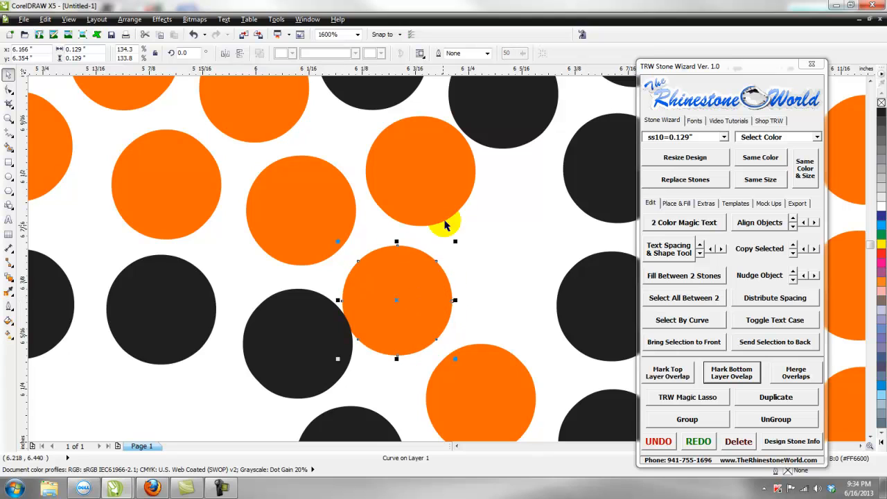
{"action": "left_click_drag", "start_coordinate": [433, 187], "coordinate": [527, 270]}
{"action": "scroll", "coordinate": [528, 271], "scroll_direction": "down", "scroll_amount": 3}
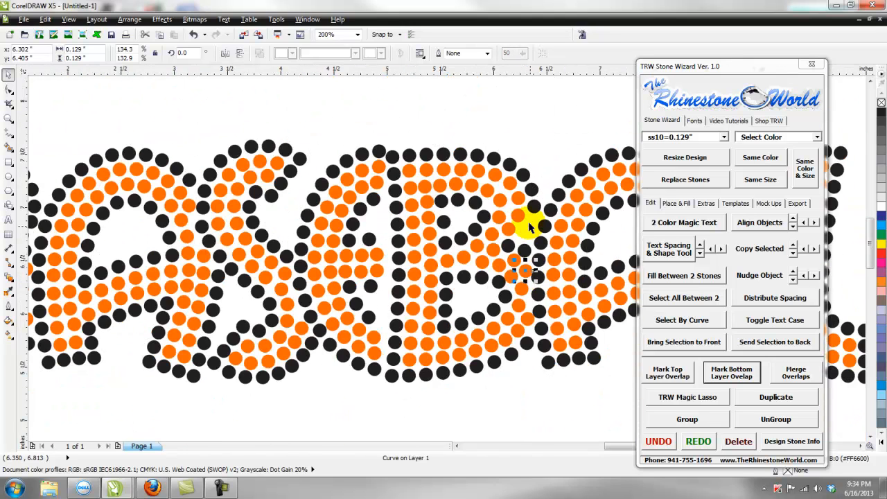
{"action": "scroll", "coordinate": [532, 272], "scroll_direction": "up", "scroll_amount": 4}
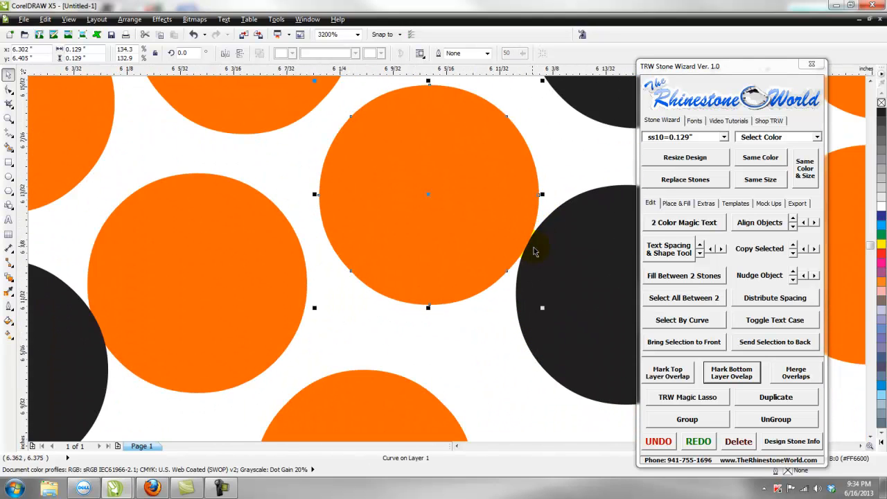
{"action": "scroll", "coordinate": [533, 251], "scroll_direction": "down", "scroll_amount": 4}
{"action": "scroll", "coordinate": [521, 236], "scroll_direction": "up", "scroll_amount": 4}
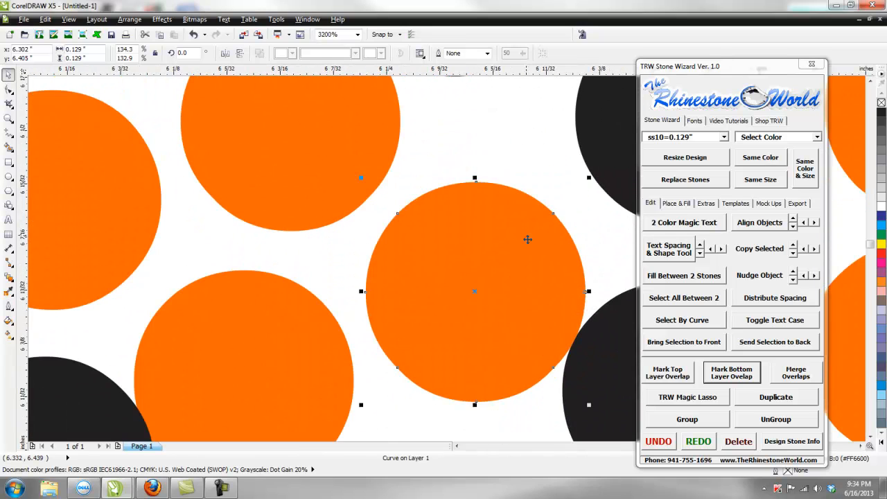
{"action": "scroll", "coordinate": [525, 248], "scroll_direction": "down", "scroll_amount": 3}
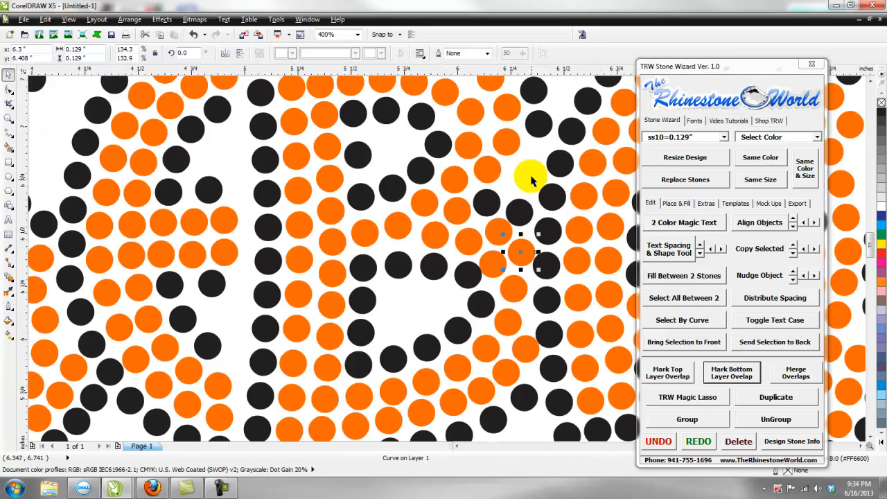
- Fill the gap in the outline of the second B's upper bowl with a black copy at about X 6.26, Y 6.74 inches
{"action": "scroll", "coordinate": [532, 180], "scroll_direction": "up", "scroll_amount": 2}
{"action": "left_click_drag", "start_coordinate": [572, 77], "coordinate": [554, 198]}
{"action": "left_click_drag", "start_coordinate": [579, 169], "coordinate": [503, 283]}
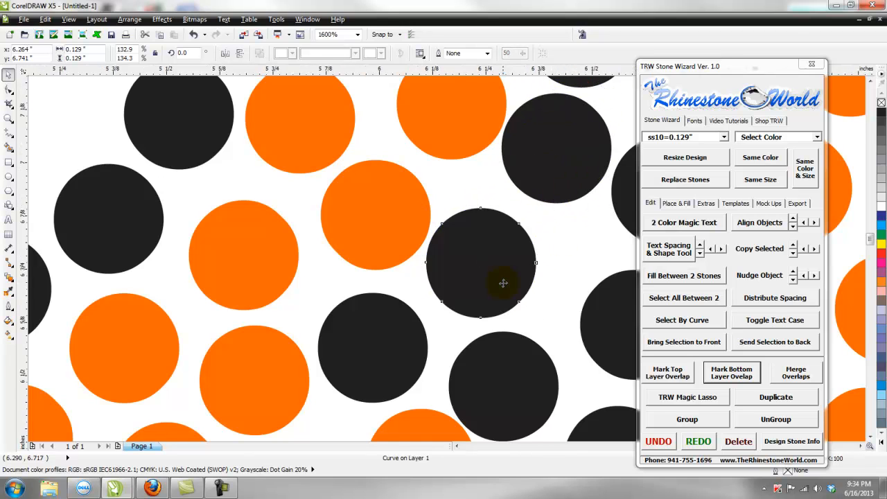
{"action": "scroll", "coordinate": [503, 283], "scroll_direction": "down", "scroll_amount": 5}
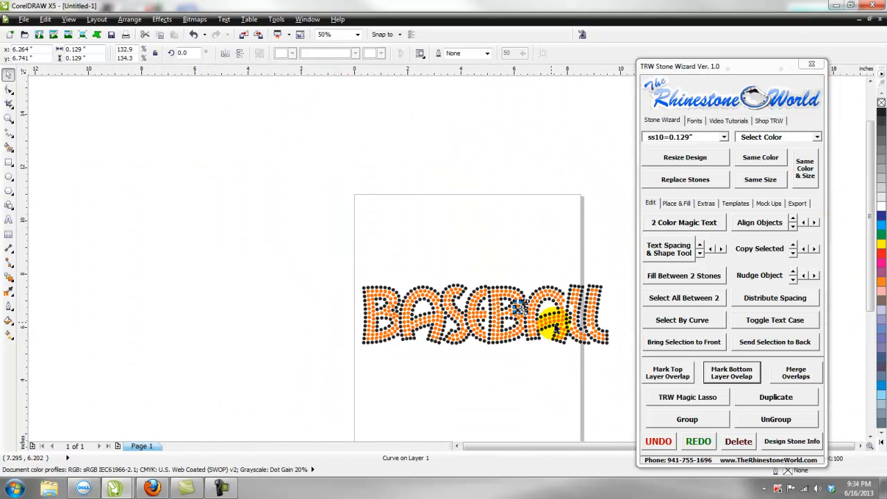
- Delete the two extra black stones in the first L's stem and fill the space with orange copies up to about X 8.12, Y 6.42 inches
{"action": "scroll", "coordinate": [524, 318], "scroll_direction": "up", "scroll_amount": 3}
{"action": "left_click", "coordinate": [565, 199]}
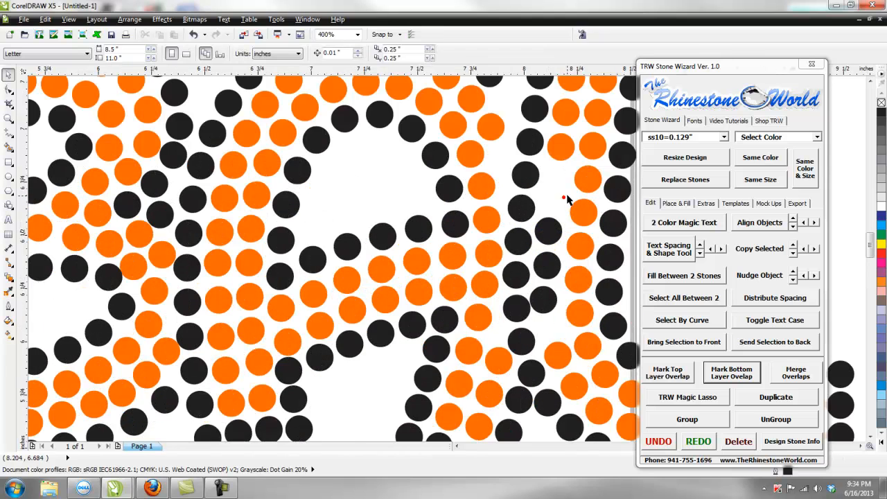
{"action": "left_click_drag", "start_coordinate": [541, 315], "coordinate": [527, 316]}
{"action": "key", "text": "Delete"}
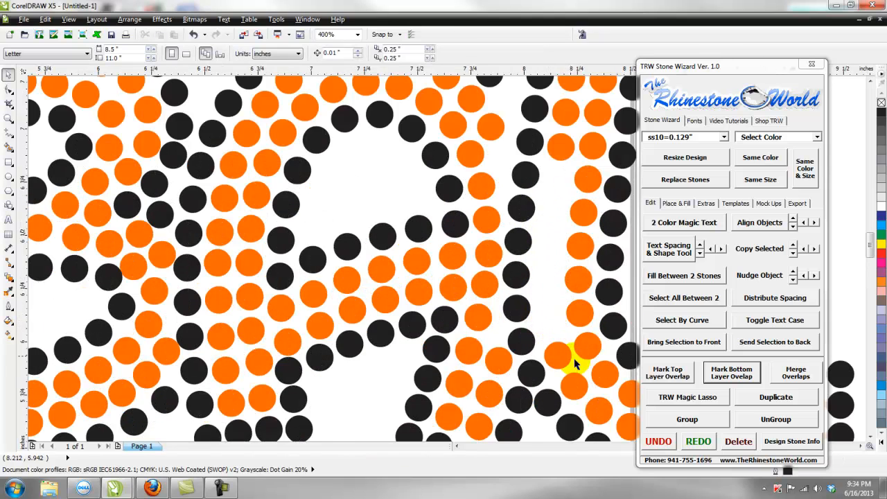
{"action": "scroll", "coordinate": [556, 347], "scroll_direction": "up", "scroll_amount": 1}
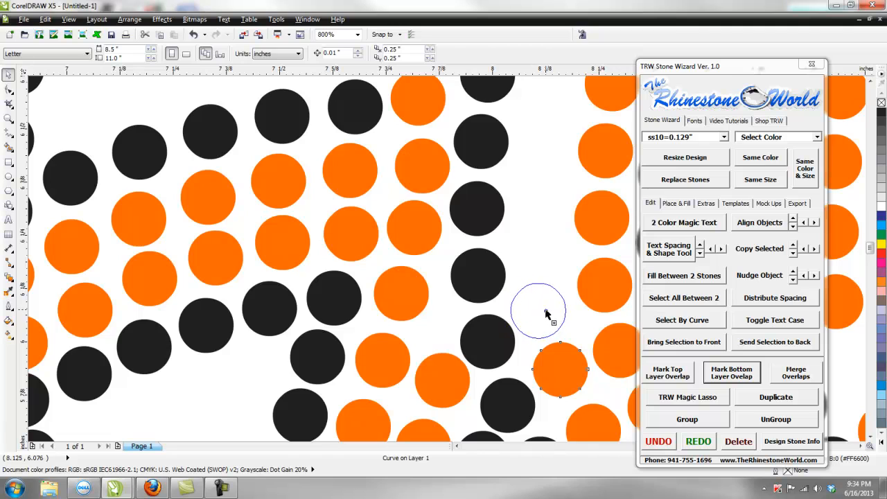
{"action": "left_click", "coordinate": [555, 312]}
{"action": "left_click_drag", "start_coordinate": [554, 311], "coordinate": [558, 166]}
{"action": "scroll", "coordinate": [558, 149], "scroll_direction": "down", "scroll_amount": 1}
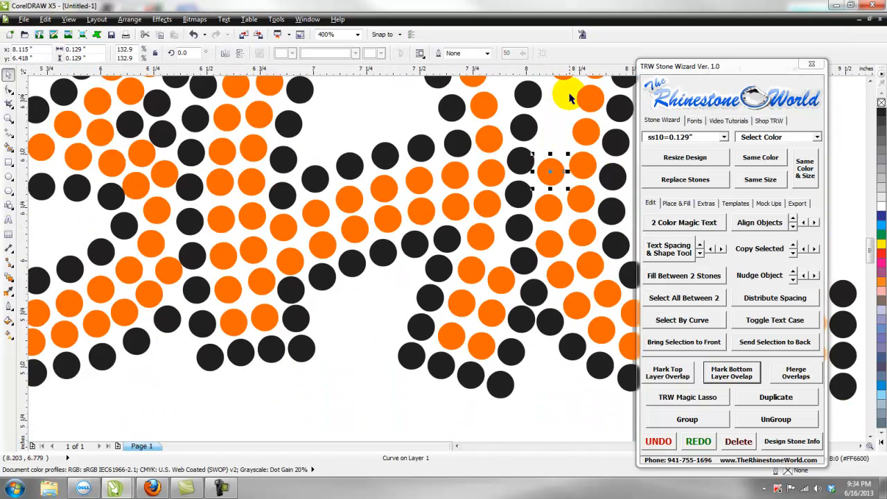
- Close the remaining upper gap in the first L's stem with orange copies, one at about X 8.15, Y 6.74 inches
{"action": "scroll", "coordinate": [568, 91], "scroll_direction": "up", "scroll_amount": 2}
{"action": "left_click_drag", "start_coordinate": [510, 390], "coordinate": [527, 261]}
{"action": "scroll", "coordinate": [527, 261], "scroll_direction": "down", "scroll_amount": 1}
{"action": "scroll", "coordinate": [526, 261], "scroll_direction": "down", "scroll_amount": 1}
{"action": "scroll", "coordinate": [547, 201], "scroll_direction": "up", "scroll_amount": 1}
{"action": "left_click_drag", "start_coordinate": [552, 205], "coordinate": [539, 276]}
{"action": "scroll", "coordinate": [539, 275], "scroll_direction": "down", "scroll_amount": 1}
{"action": "scroll", "coordinate": [471, 164], "scroll_direction": "up", "scroll_amount": 2}
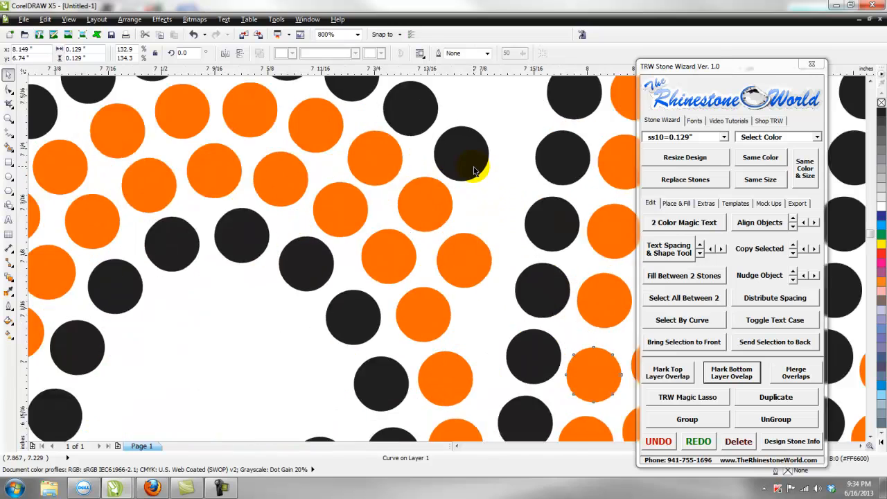
- Fill the second A's right shoulder with a black outline copy and an orange copy, the orange one at about X 7.89, Y 6.86 inches
{"action": "left_click_drag", "start_coordinate": [472, 158], "coordinate": [536, 247]}
{"action": "scroll", "coordinate": [541, 247], "scroll_direction": "down", "scroll_amount": 1}
{"action": "scroll", "coordinate": [537, 247], "scroll_direction": "down", "scroll_amount": 1}
{"action": "scroll", "coordinate": [525, 311], "scroll_direction": "up", "scroll_amount": 2}
{"action": "left_click_drag", "start_coordinate": [471, 293], "coordinate": [456, 275]}
{"action": "left_click_drag", "start_coordinate": [501, 189], "coordinate": [538, 307]}
{"action": "left_click", "coordinate": [558, 223]}
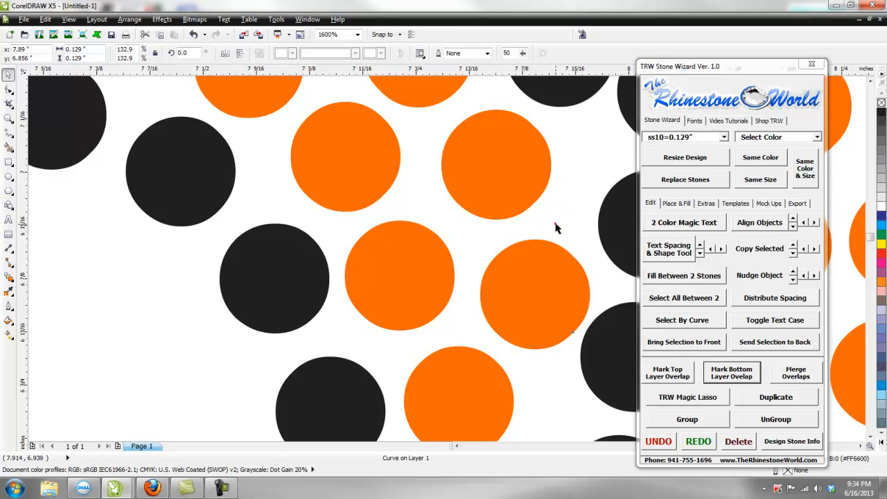
{"action": "scroll", "coordinate": [547, 231], "scroll_direction": "down", "scroll_amount": 3}
{"action": "scroll", "coordinate": [547, 230], "scroll_direction": "down", "scroll_amount": 1}
- Position the last black outline stone along the first L's lower edge at about X 8.77, Y 5.4 inches
{"action": "scroll", "coordinate": [582, 246], "scroll_direction": "up", "scroll_amount": 2}
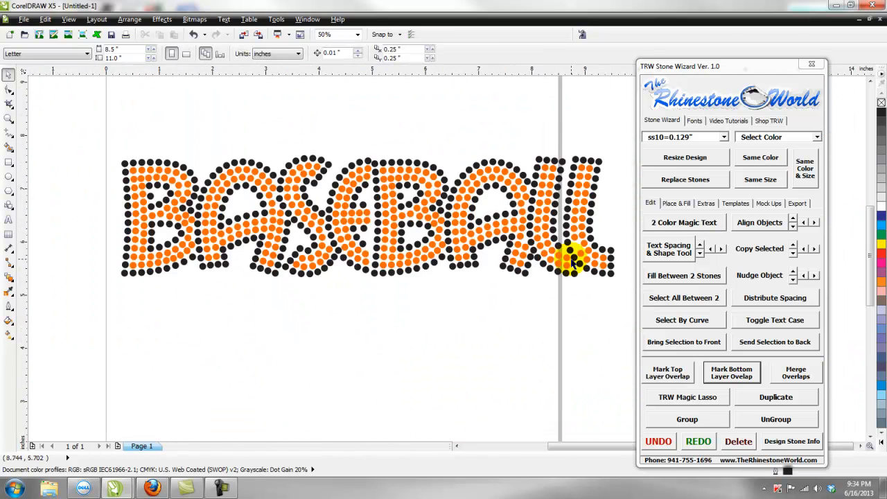
{"action": "scroll", "coordinate": [581, 283], "scroll_direction": "up", "scroll_amount": 2}
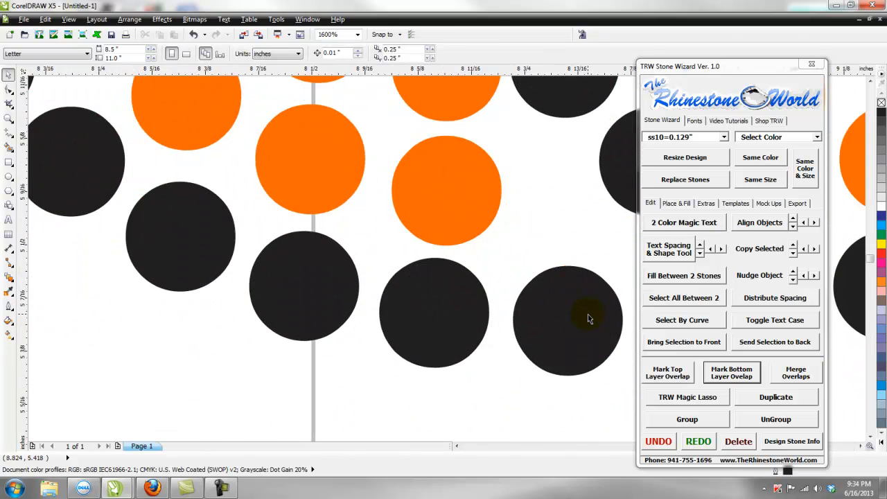
{"action": "left_click", "coordinate": [328, 307]}
{"action": "left_click_drag", "start_coordinate": [329, 308], "coordinate": [539, 347]}
{"action": "scroll", "coordinate": [510, 293], "scroll_direction": "down", "scroll_amount": 1}
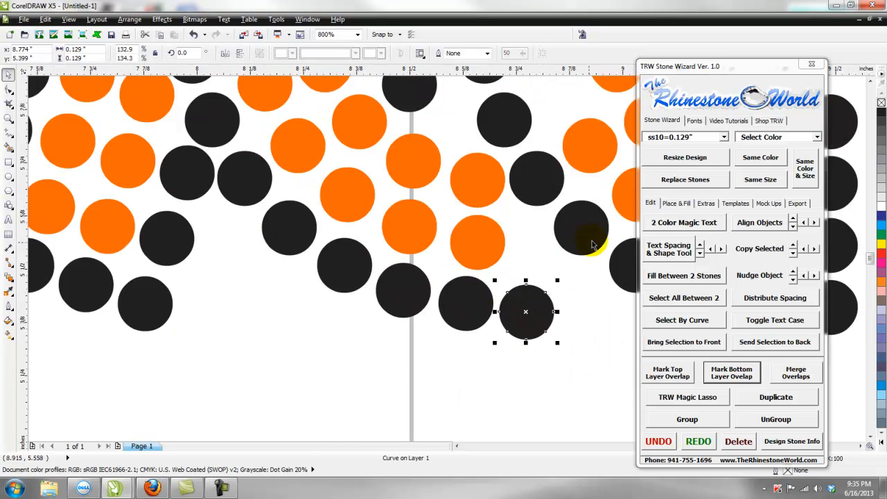
{"action": "scroll", "coordinate": [601, 230], "scroll_direction": "up", "scroll_amount": 1}
- Close the first L's end with a black copy at about X 8.79, Y 5.55 inches, adjusting the neighbouring black and orange stones
{"action": "left_click_drag", "start_coordinate": [591, 238], "coordinate": [601, 229]}
{"action": "left_click_drag", "start_coordinate": [599, 225], "coordinate": [492, 277]}
{"action": "right_click", "coordinate": [493, 280]}
{"action": "left_click_drag", "start_coordinate": [372, 270], "coordinate": [361, 268]}
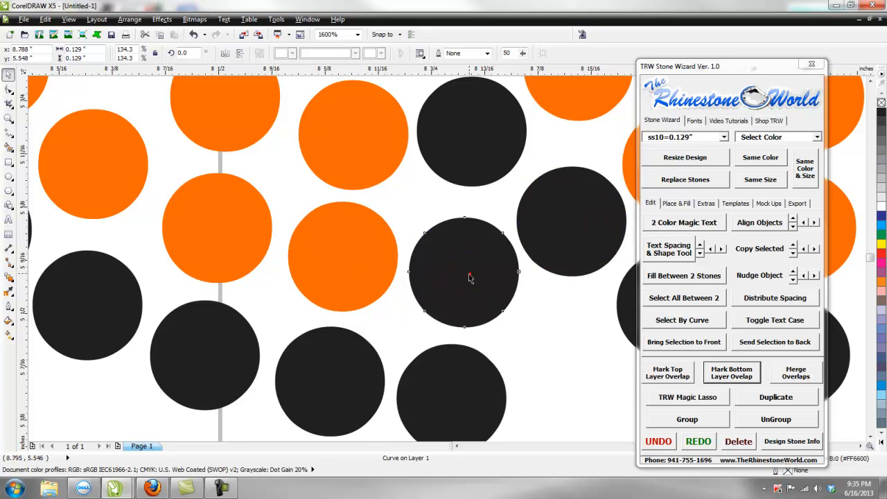
{"action": "left_click_drag", "start_coordinate": [470, 274], "coordinate": [463, 271]}
{"action": "left_click", "coordinate": [575, 327]}
{"action": "scroll", "coordinate": [575, 327], "scroll_direction": "down", "scroll_amount": 3}
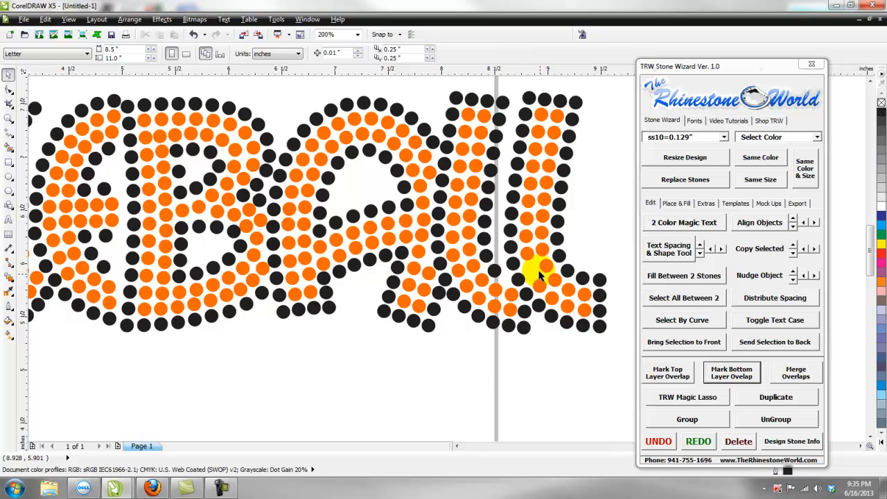
- Fill the gap at the bend of the second L with an orange copy at about X 8.84, Y 5.95 inches
{"action": "scroll", "coordinate": [535, 267], "scroll_direction": "up", "scroll_amount": 3}
{"action": "left_click_drag", "start_coordinate": [490, 207], "coordinate": [517, 335]}
{"action": "right_click", "coordinate": [518, 335]}
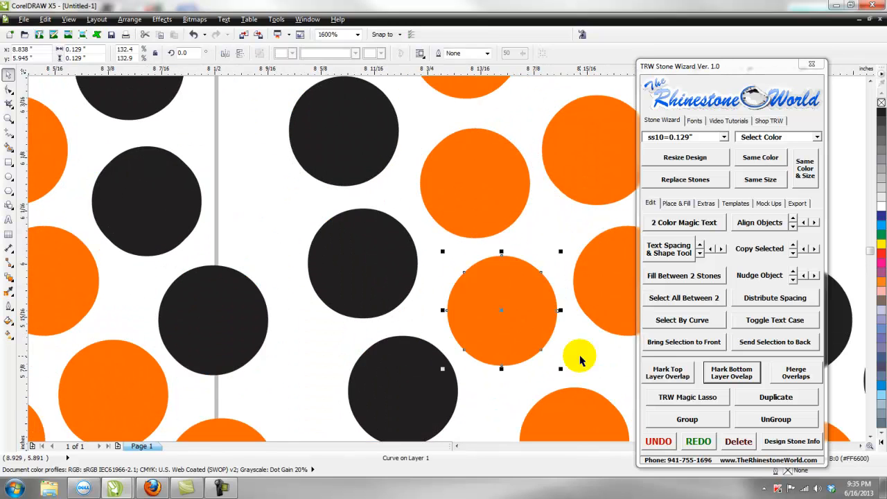
{"action": "left_click", "coordinate": [580, 356]}
{"action": "scroll", "coordinate": [535, 327], "scroll_direction": "down", "scroll_amount": 2}
{"action": "scroll", "coordinate": [535, 328], "scroll_direction": "down", "scroll_amount": 2}
{"action": "scroll", "coordinate": [579, 315], "scroll_direction": "down", "scroll_amount": 1}
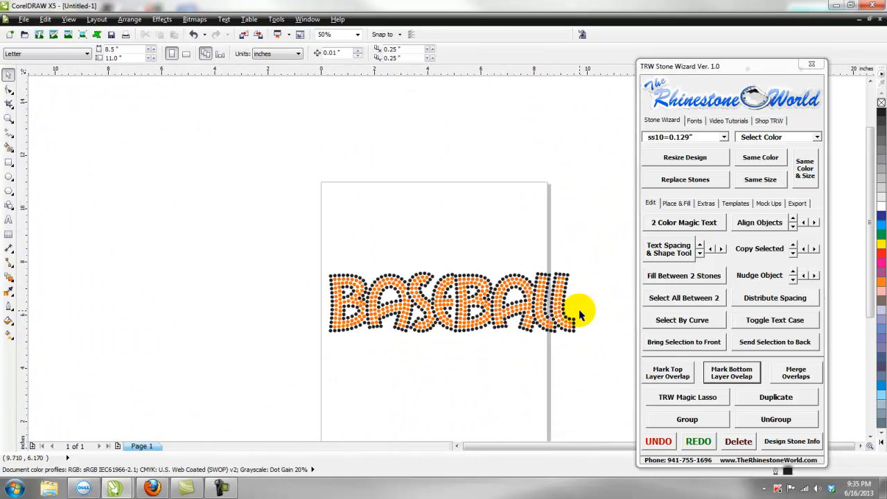
- Fill the gap in the outline of the E's lower arm with a black copy at about X 4.81, Y 5.98 inches
{"action": "scroll", "coordinate": [453, 322], "scroll_direction": "up", "scroll_amount": 2}
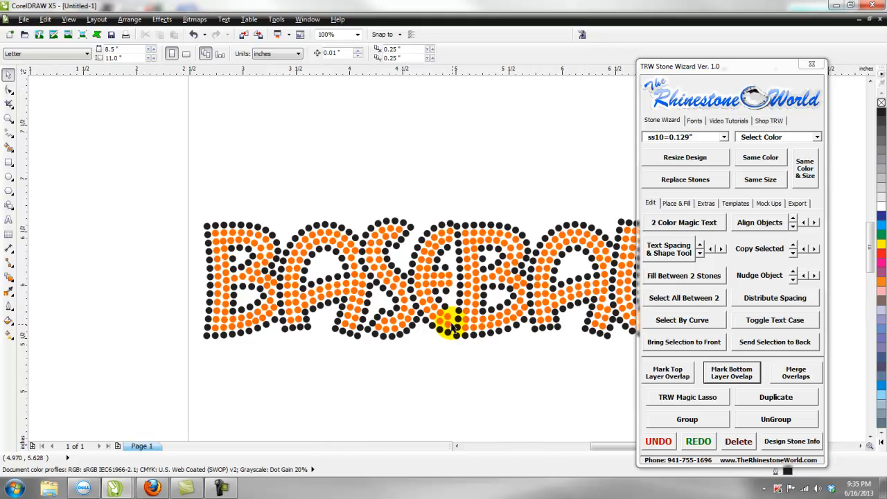
{"action": "scroll", "coordinate": [447, 298], "scroll_direction": "up", "scroll_amount": 2}
{"action": "left_click_drag", "start_coordinate": [416, 271], "coordinate": [465, 295]}
{"action": "right_click", "coordinate": [464, 295]}
{"action": "scroll", "coordinate": [397, 255], "scroll_direction": "up", "scroll_amount": 2}
{"action": "left_click_drag", "start_coordinate": [421, 275], "coordinate": [388, 250]}
{"action": "scroll", "coordinate": [398, 259], "scroll_direction": "down", "scroll_amount": 4}
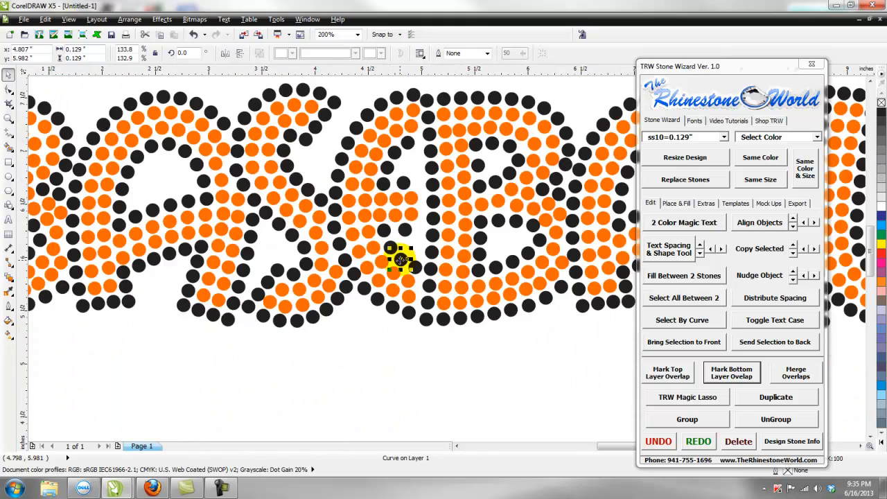
- Rearrange the orange stones in the E's lower arm to fill the gap, leaving one at about X 4.75, Y 5.85 inches
{"action": "scroll", "coordinate": [413, 296], "scroll_direction": "up", "scroll_amount": 2}
{"action": "scroll", "coordinate": [410, 285], "scroll_direction": "up", "scroll_amount": 1}
{"action": "left_click_drag", "start_coordinate": [407, 316], "coordinate": [416, 322]}
{"action": "left_click_drag", "start_coordinate": [393, 231], "coordinate": [414, 243]}
{"action": "left_click_drag", "start_coordinate": [260, 171], "coordinate": [271, 174]}
{"action": "scroll", "coordinate": [315, 198], "scroll_direction": "down", "scroll_amount": 3}
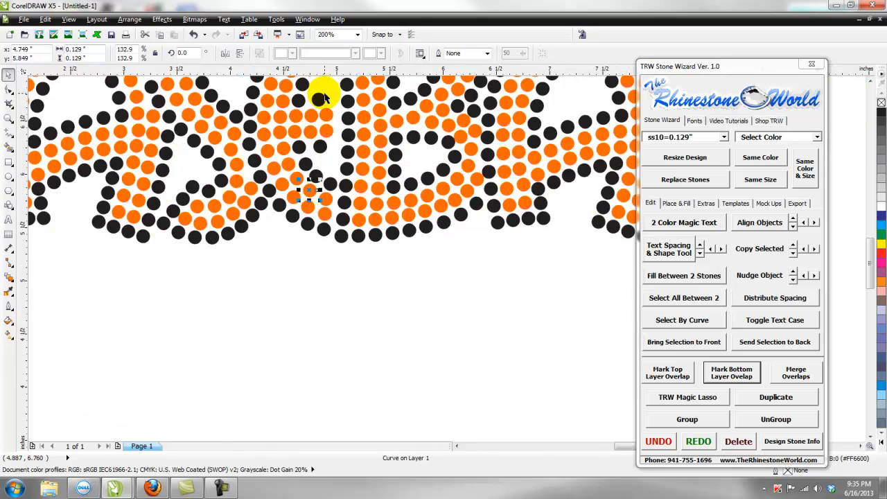
- Extend the black outline above and below the E's middle arm with evenly spaced copies, the upper one at about X 4.96, Y 6.69 inches
{"action": "scroll", "coordinate": [316, 89], "scroll_direction": "up", "scroll_amount": 3}
{"action": "left_click_drag", "start_coordinate": [302, 136], "coordinate": [410, 141]}
{"action": "scroll", "coordinate": [409, 142], "scroll_direction": "down", "scroll_amount": 2}
{"action": "scroll", "coordinate": [392, 241], "scroll_direction": "up", "scroll_amount": 2}
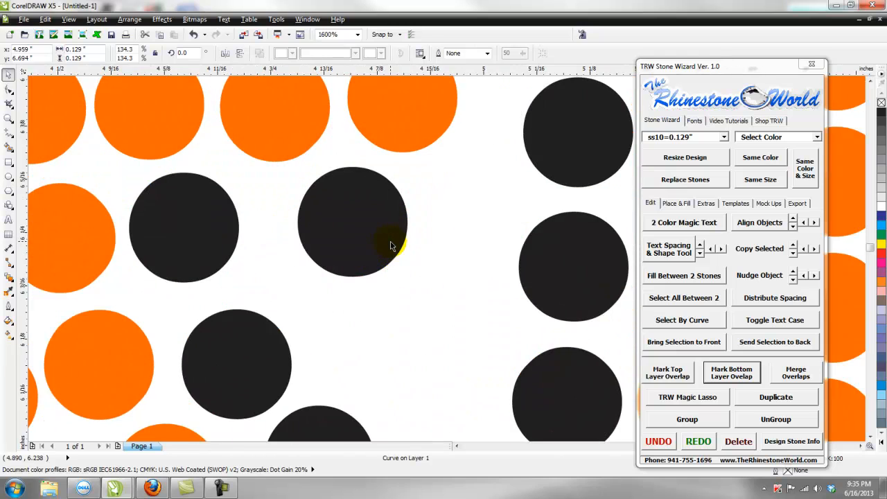
{"action": "left_click_drag", "start_coordinate": [347, 231], "coordinate": [478, 230]}
{"action": "left_click", "coordinate": [421, 312]}
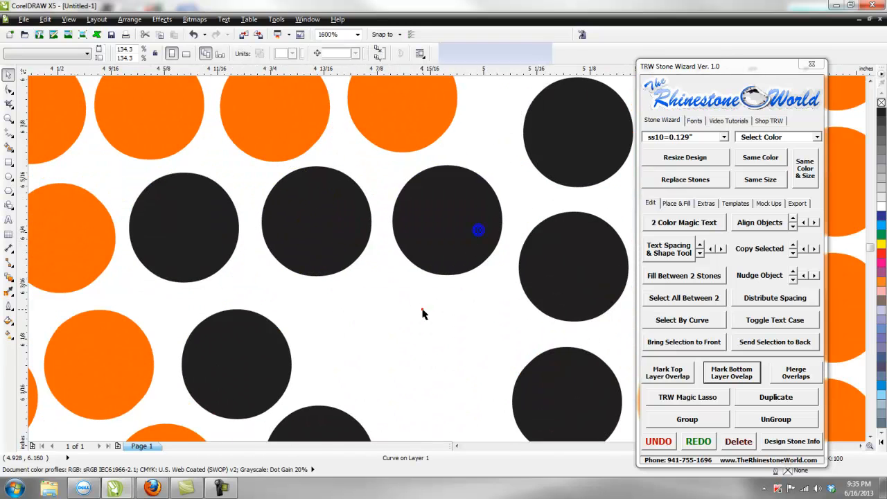
- Examine the complete BASEBALL design and the area where the E meets the second B for remaining gaps or overlapping stones
{"action": "scroll", "coordinate": [421, 313], "scroll_direction": "down", "scroll_amount": 4}
{"action": "scroll", "coordinate": [414, 303], "scroll_direction": "down", "scroll_amount": 1}
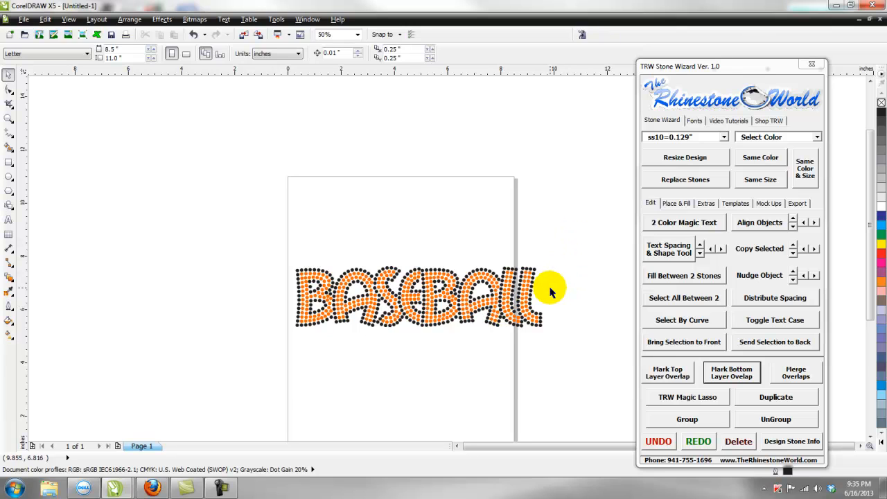
{"action": "left_click_drag", "start_coordinate": [566, 239], "coordinate": [180, 400]}
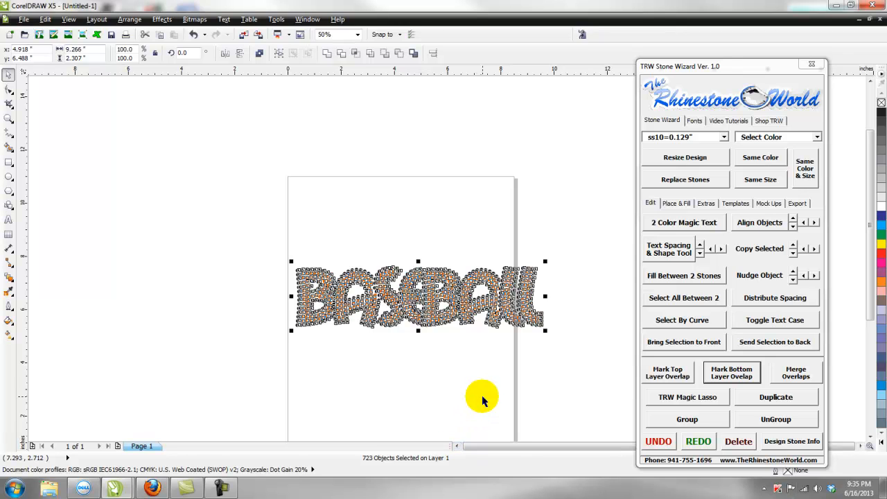
{"action": "left_click", "coordinate": [476, 361]}
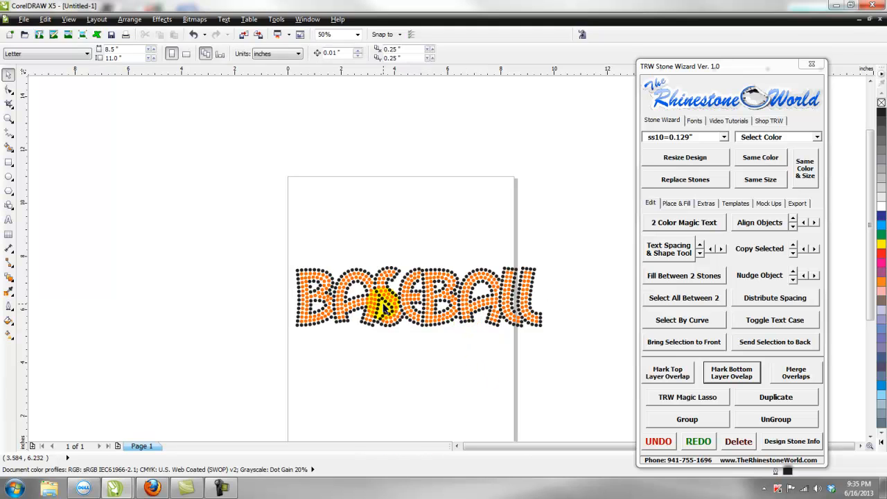
{"action": "scroll", "coordinate": [494, 302], "scroll_direction": "up", "scroll_amount": 1}
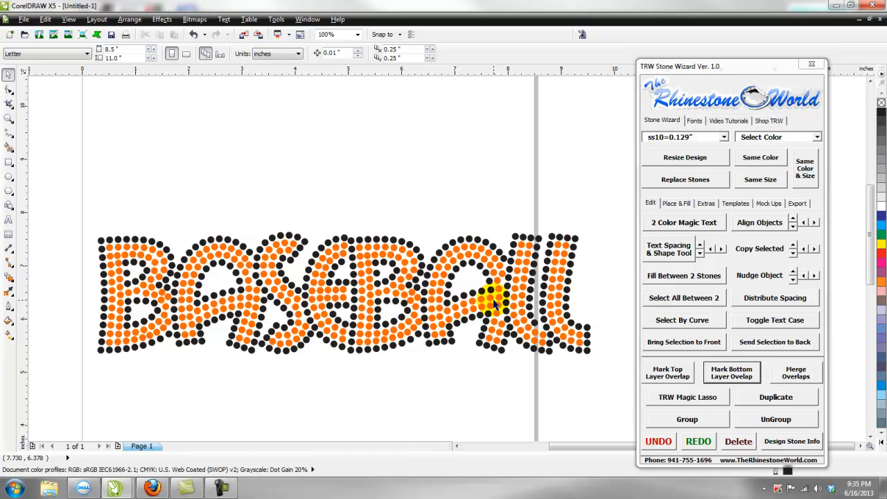
{"action": "scroll", "coordinate": [494, 302], "scroll_direction": "down", "scroll_amount": 1}
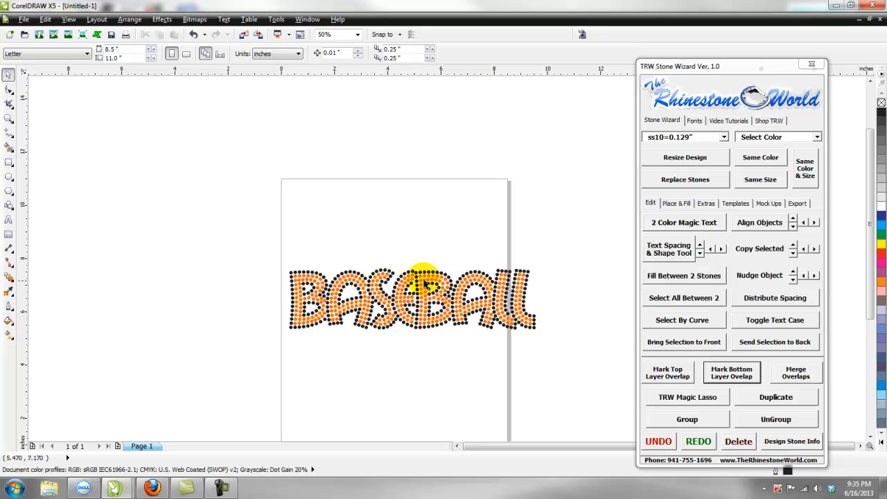
{"action": "scroll", "coordinate": [418, 298], "scroll_direction": "down", "scroll_amount": 1}
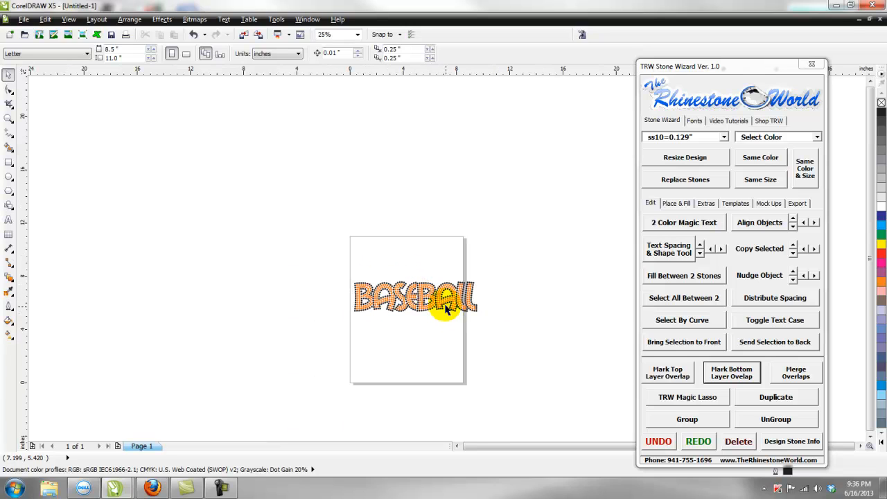
{"action": "scroll", "coordinate": [420, 287], "scroll_direction": "up", "scroll_amount": 2}
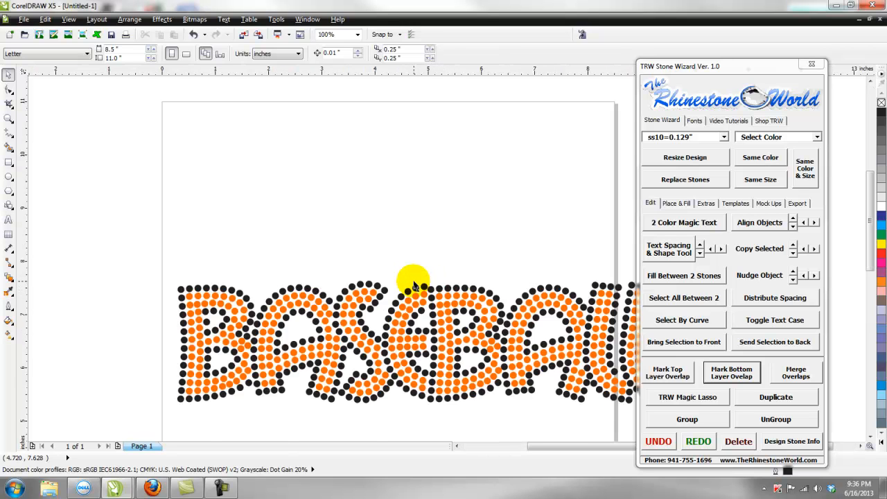
{"action": "scroll", "coordinate": [422, 301], "scroll_direction": "up", "scroll_amount": 1}
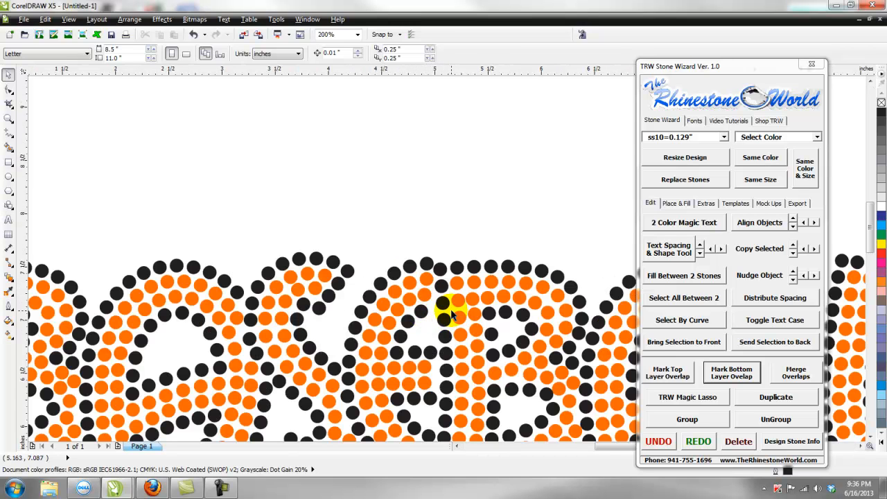
{"action": "scroll", "coordinate": [426, 305], "scroll_direction": "down", "scroll_amount": 2}
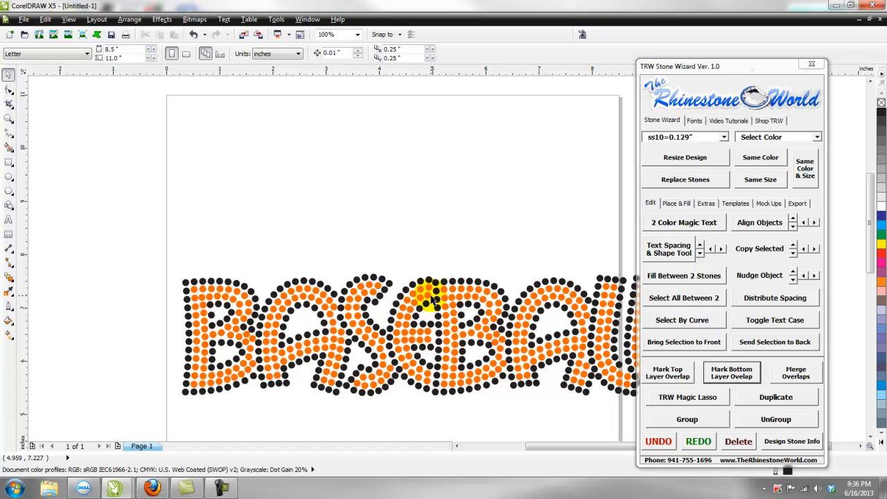
{"action": "scroll", "coordinate": [537, 326], "scroll_direction": "down", "scroll_amount": 1}
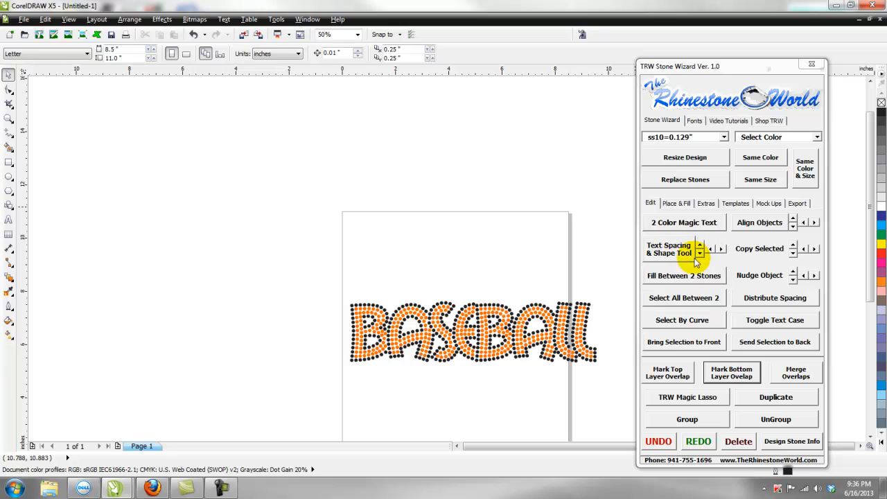
{"action": "left_click", "coordinate": [733, 378]}
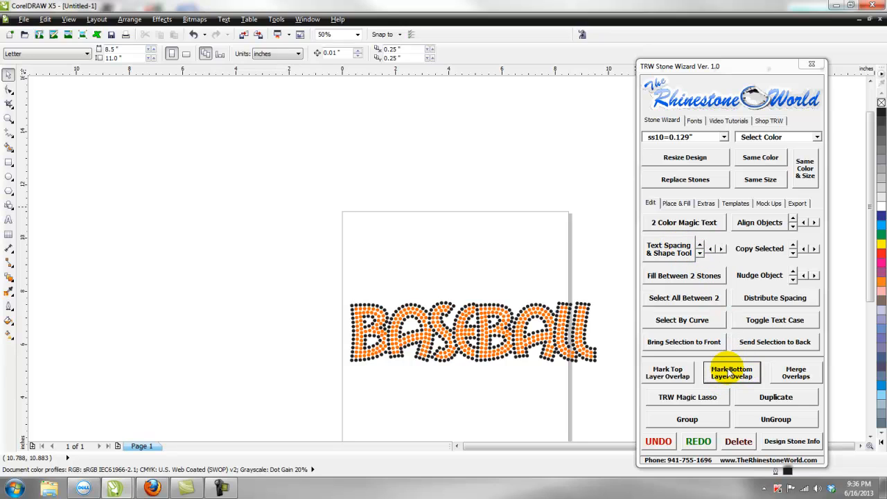